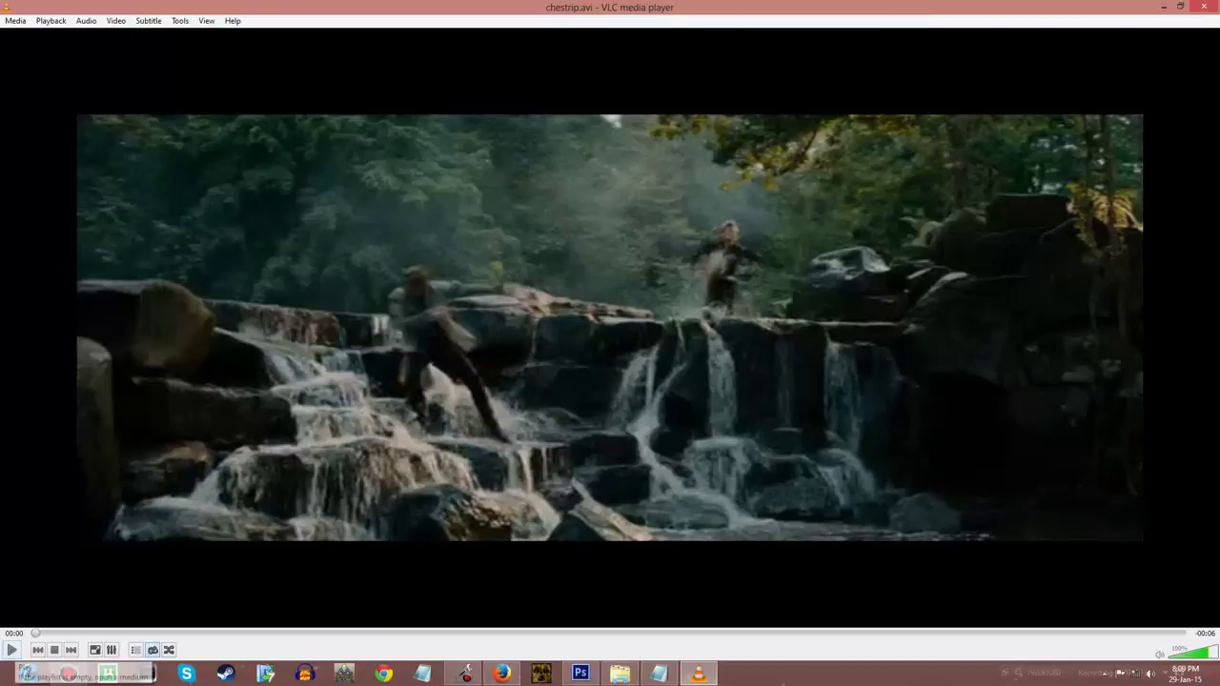
Play, pause and resume the chestrip.avi clip in VLC to preview the scene
click(11, 649)
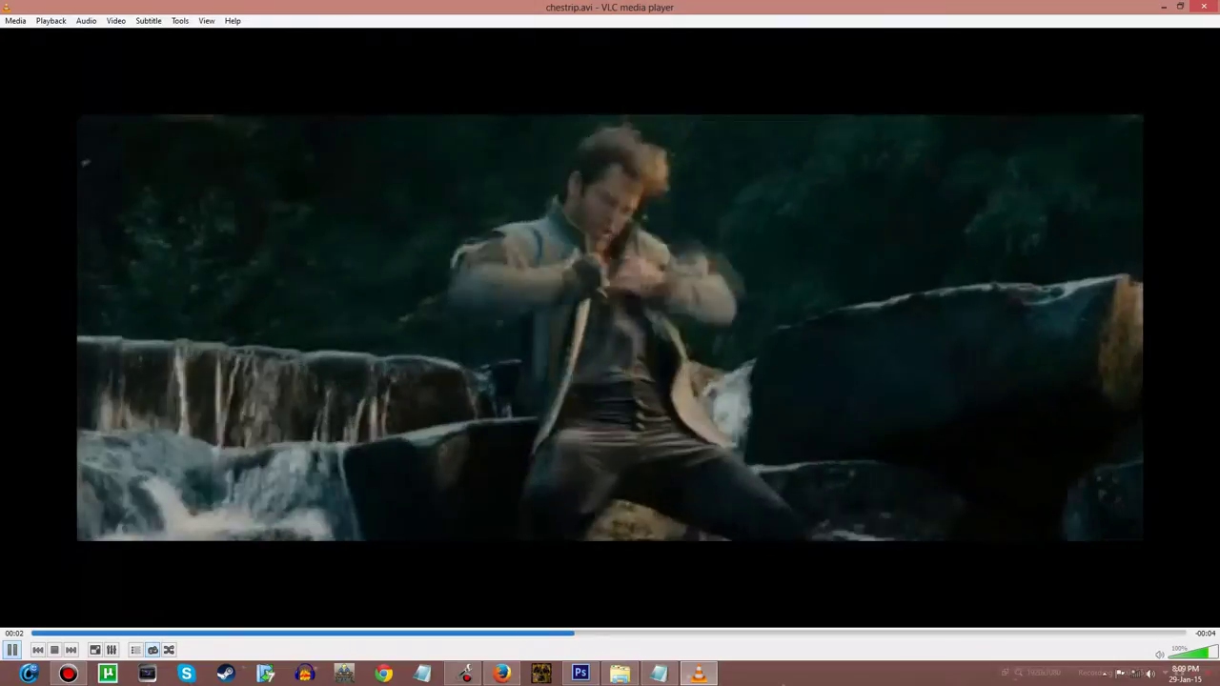
key(space)
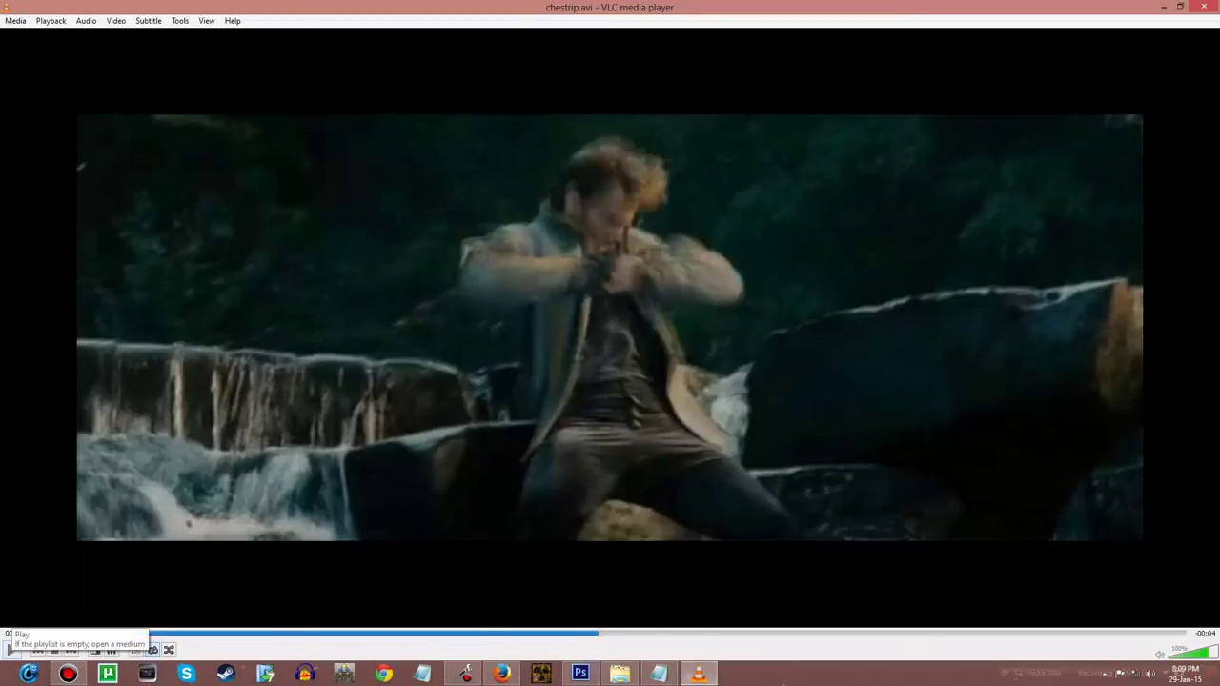
click(12, 650)
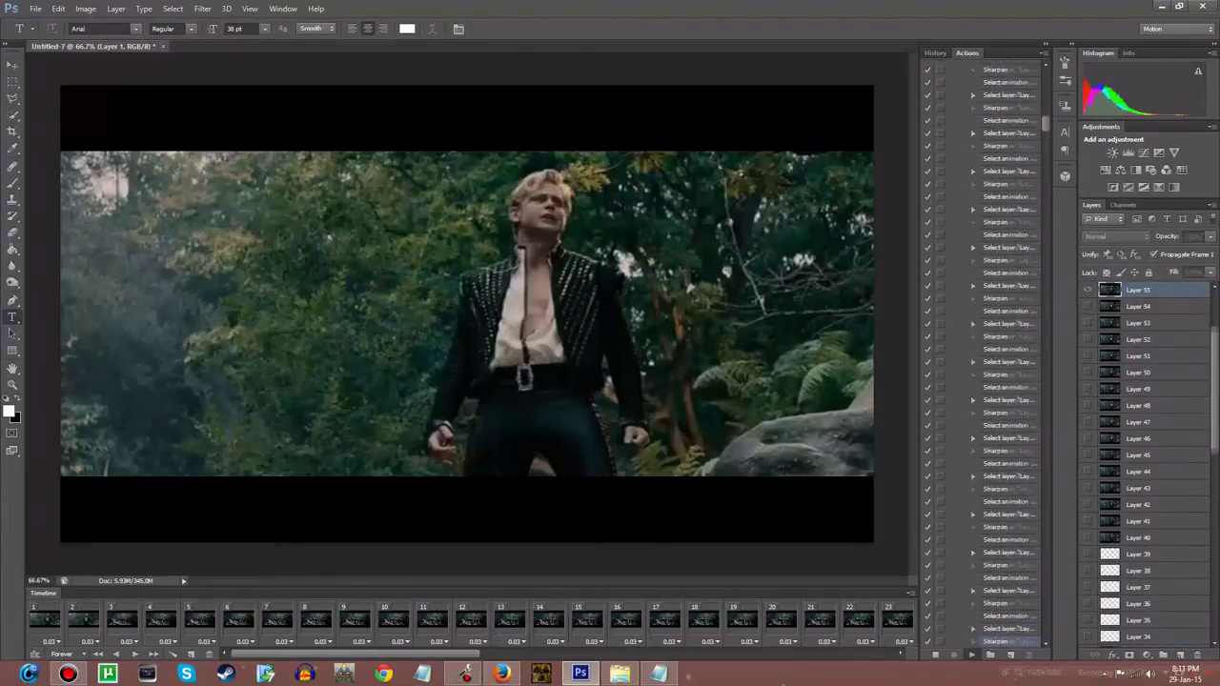
Dismiss the error message and close the Timeline panel
key(Return)
right_click(43, 593)
click(67, 508)
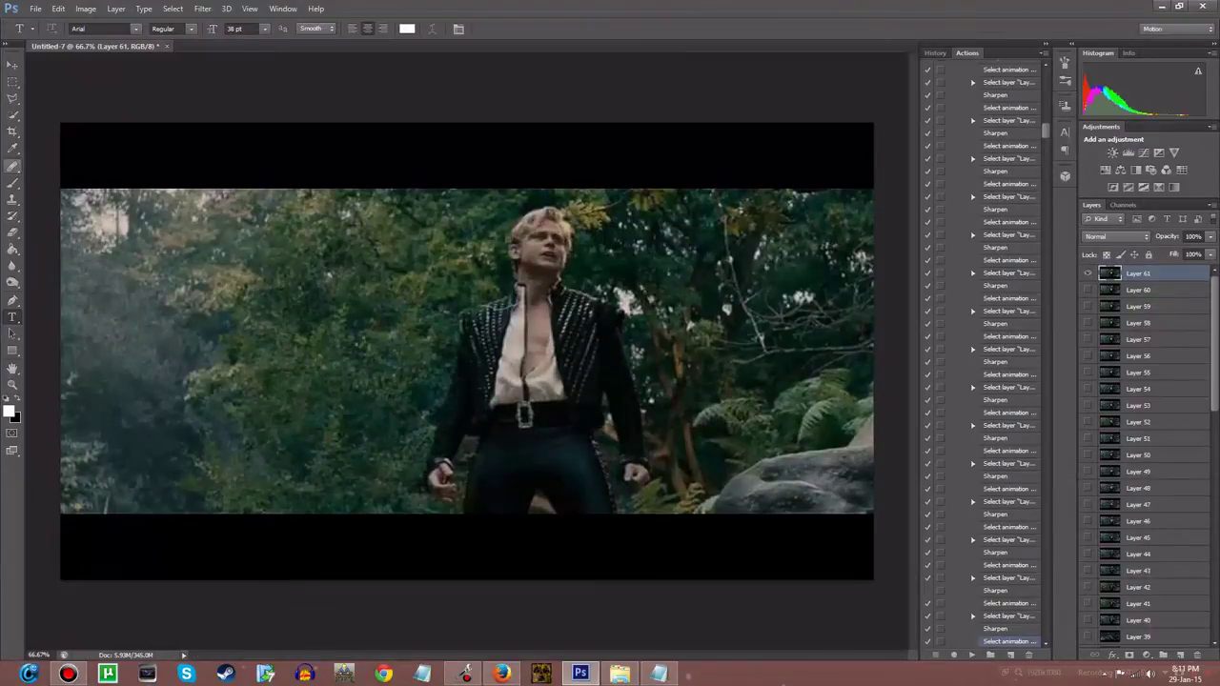
Crop off the black letterbox bars and apply a smaller image size
key(c)
key(Return)
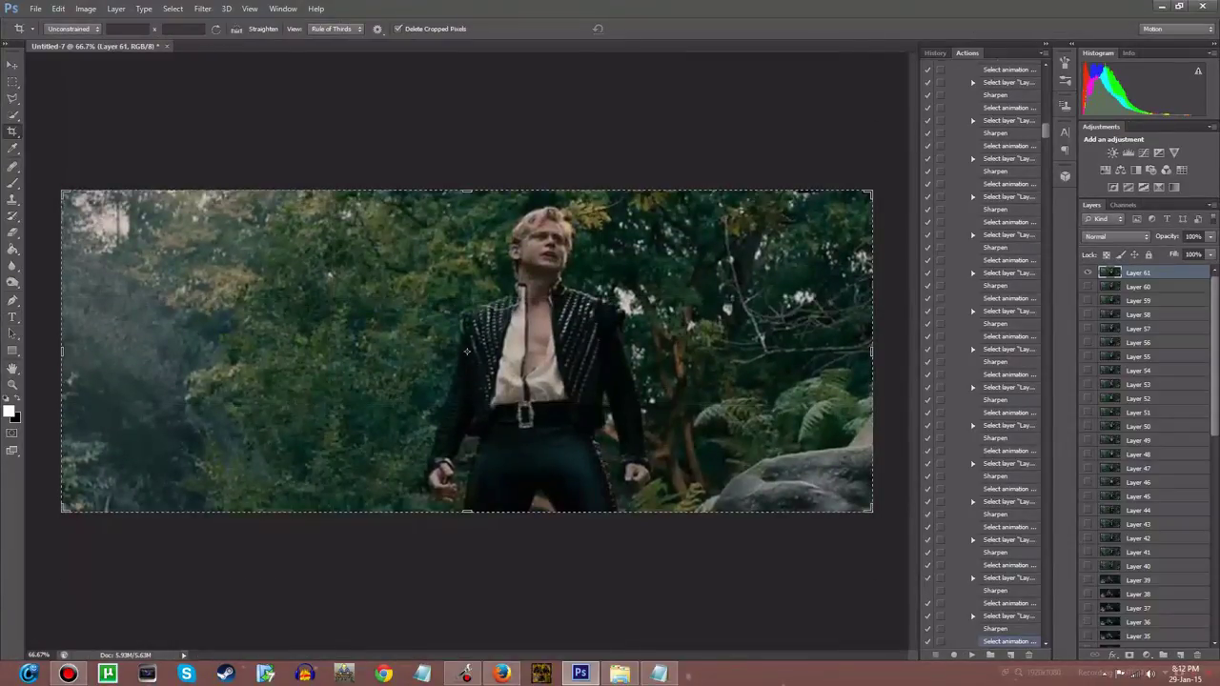
key(ctrl+alt+i)
key(Return)
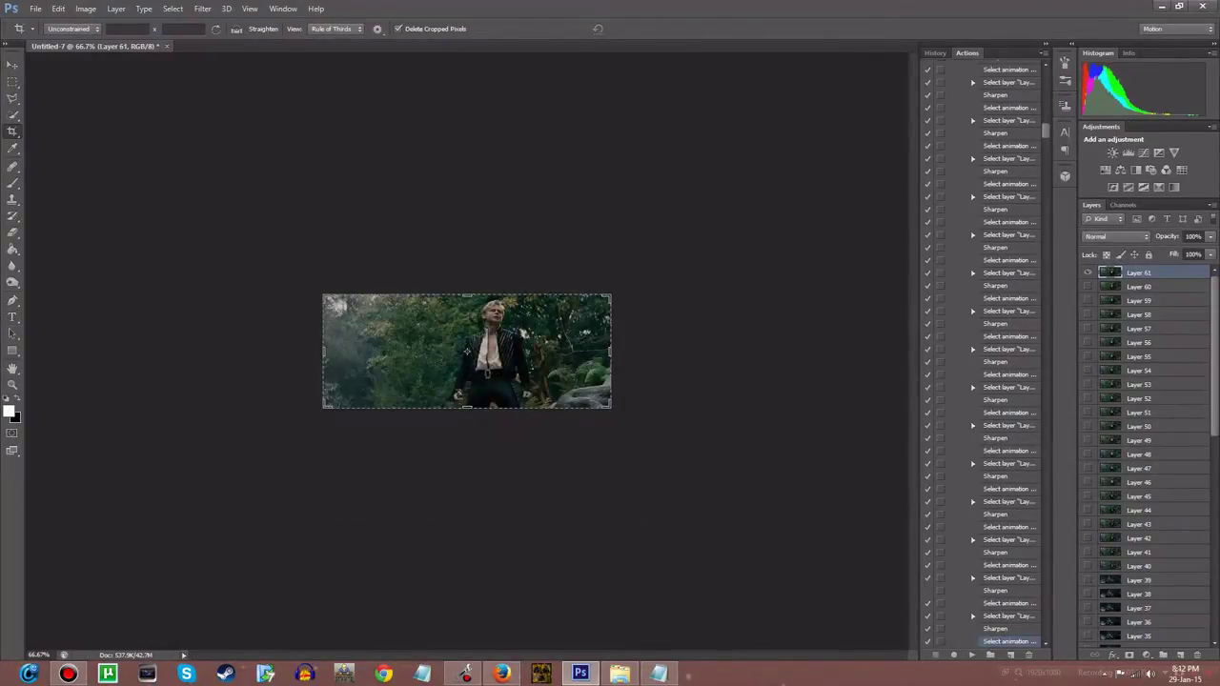
Fit the resized image to the window and start a new text layer on it
key(z)
key(ctrl+0)
key(ctrl+minus)
key(ctrl+minus)
key(ctrl+minus)
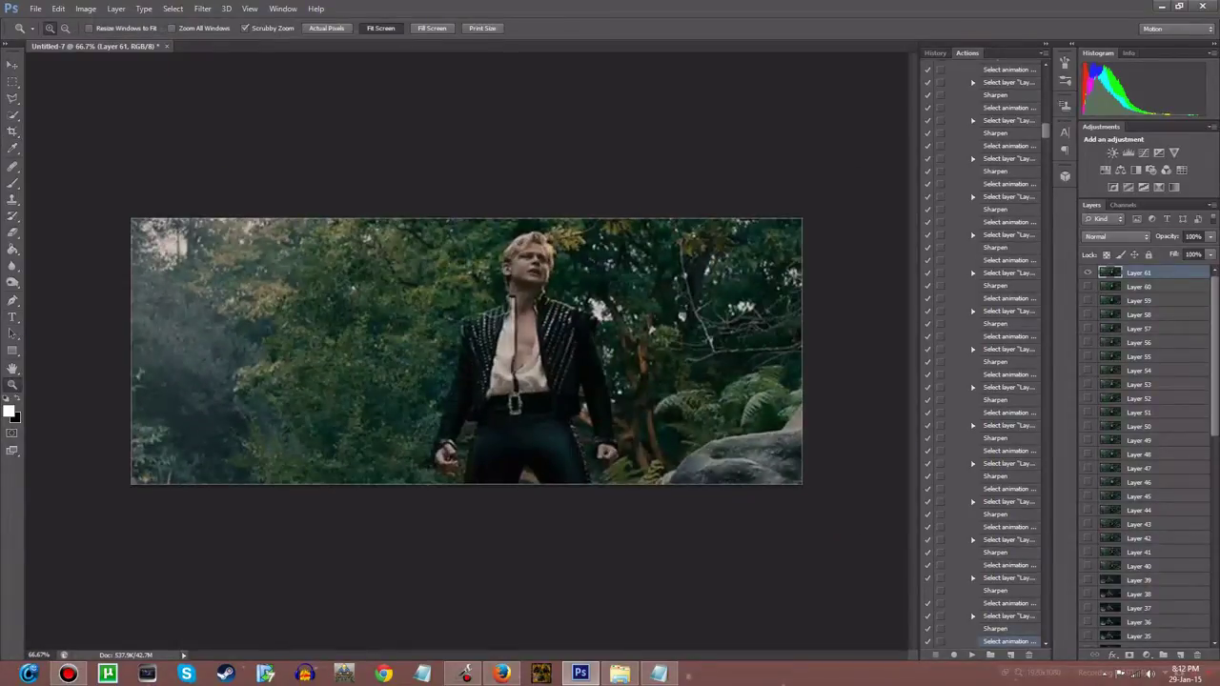
key(ctrl+0)
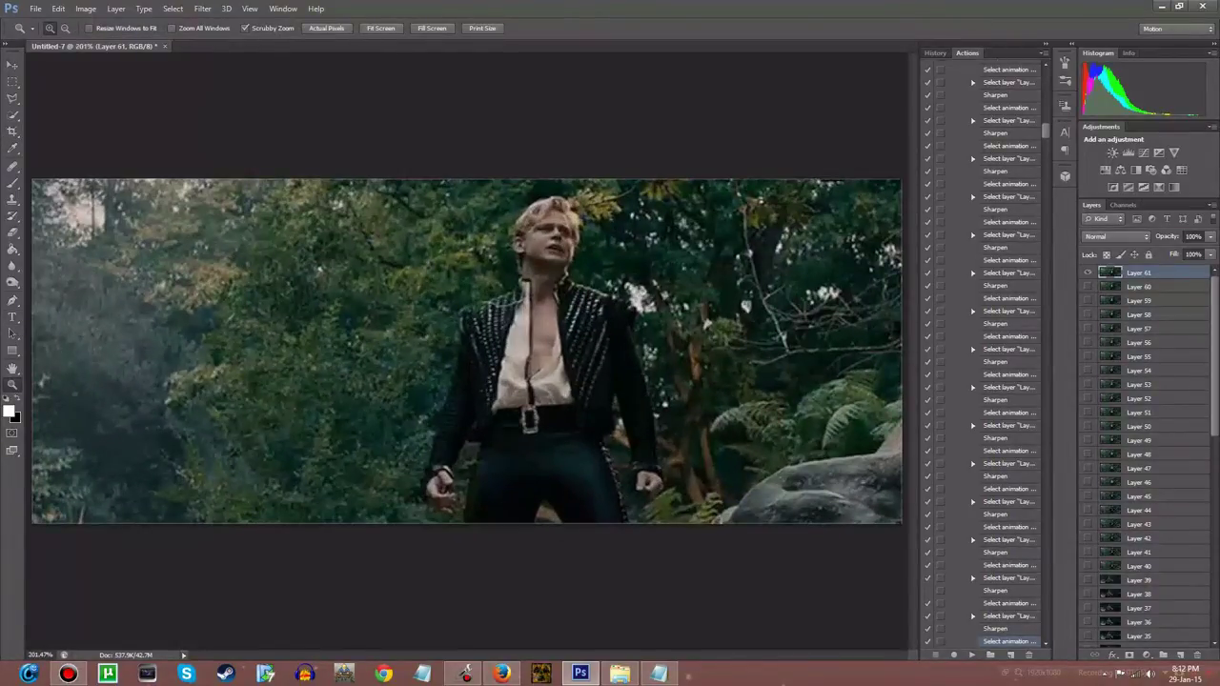
key(t)
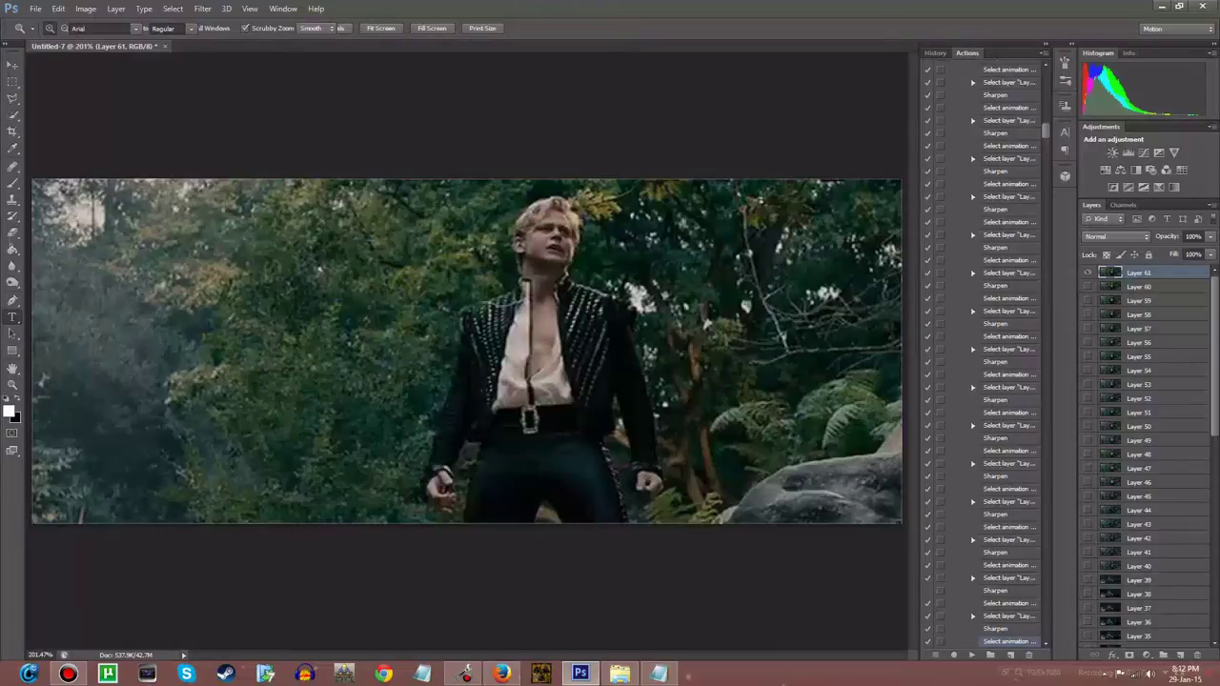
click(377, 465)
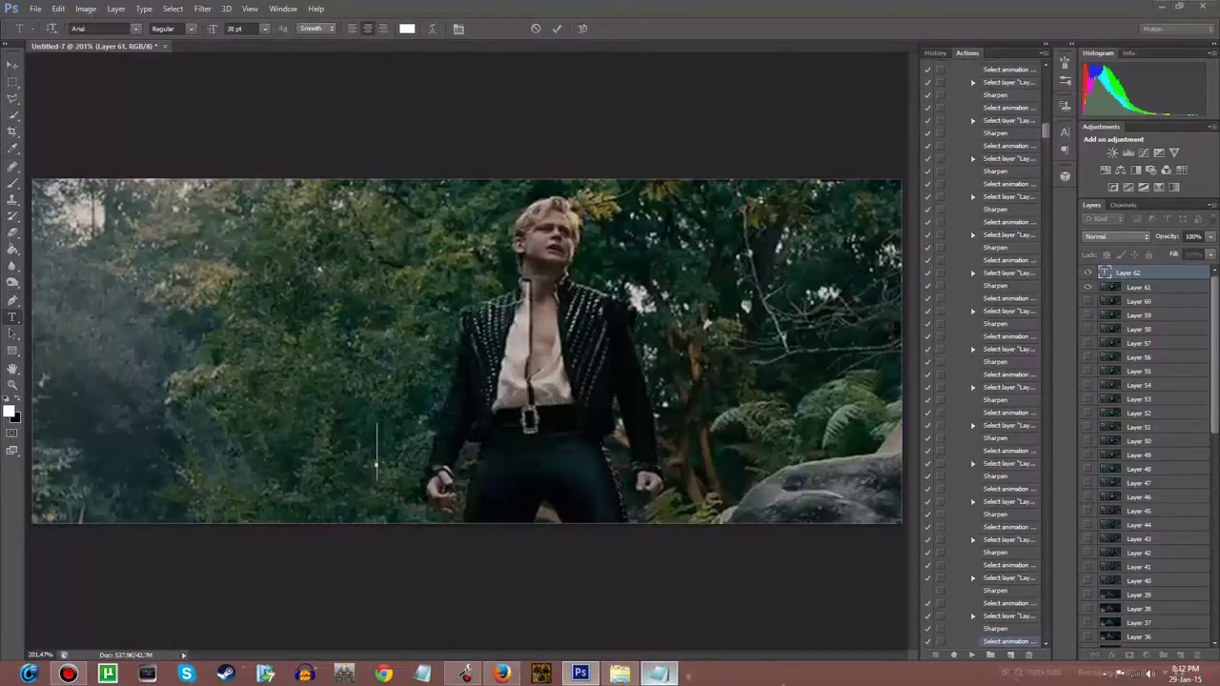
Copy the '♪ Agony! ♪' line from the notes and paste it as canvas text
click(658, 674)
key(Up)
key(shift+Left)
key(shift+Left)
key(shift+Left)
key(shift+Left)
key(shift+Left)
key(shift+Left)
key(ctrl+c)
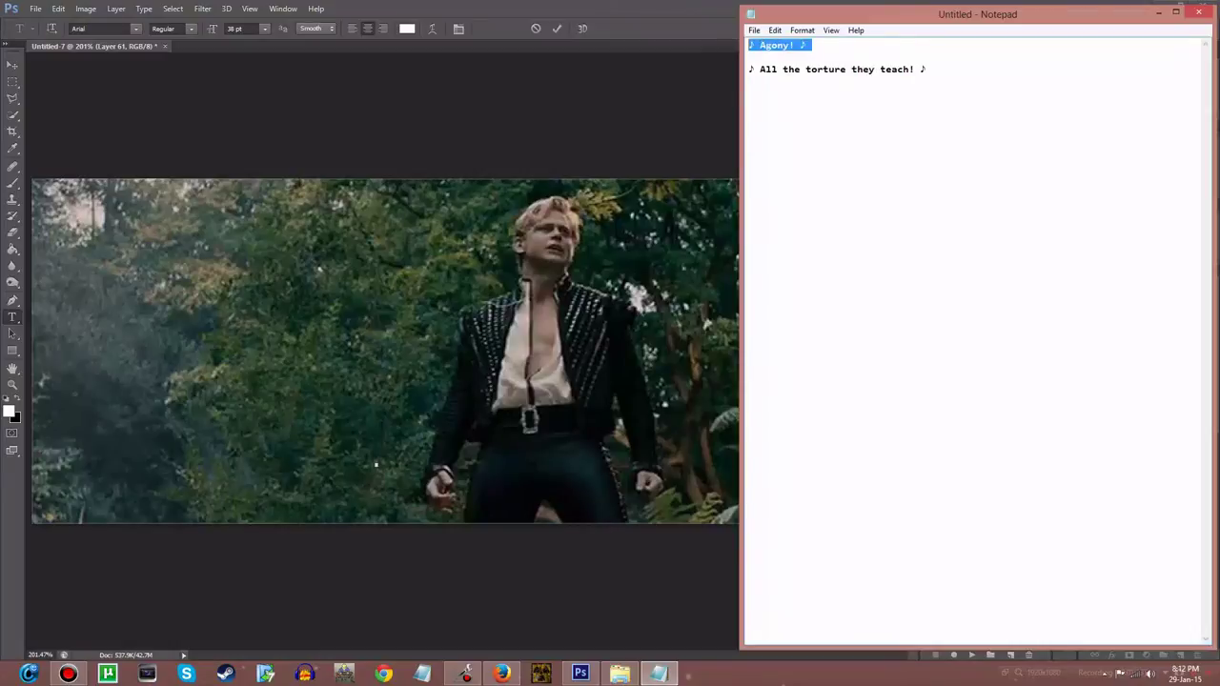
key(alt+Tab)
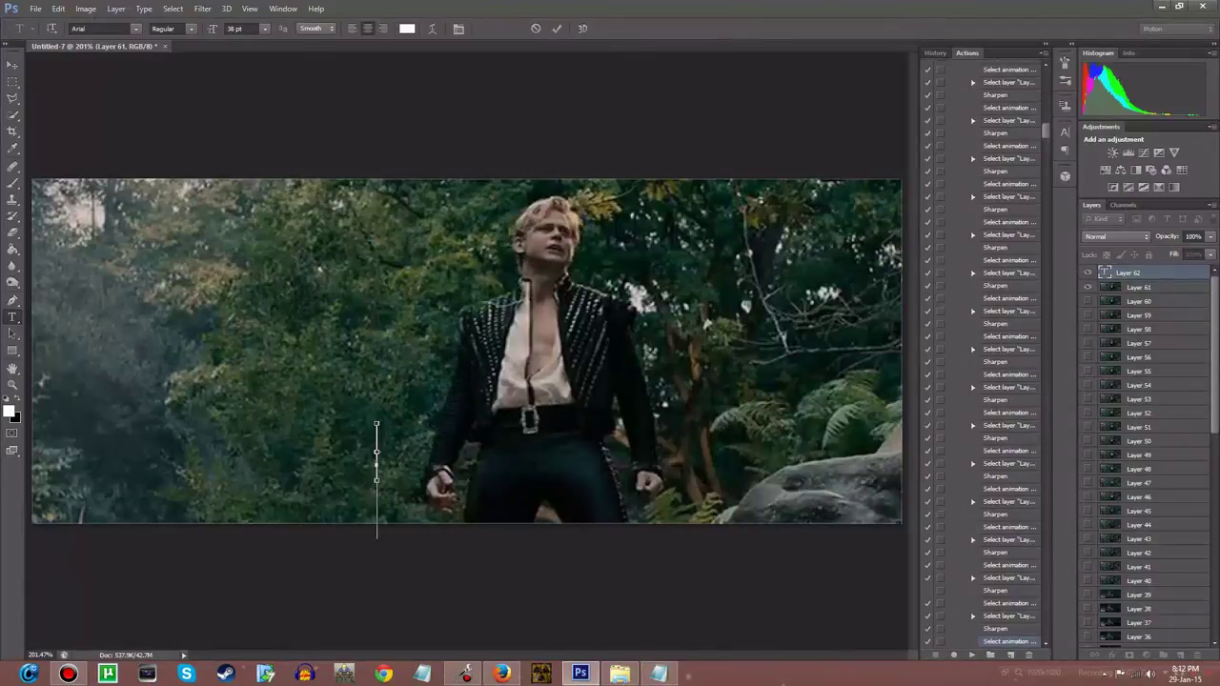
click(377, 453)
key(ctrl+v)
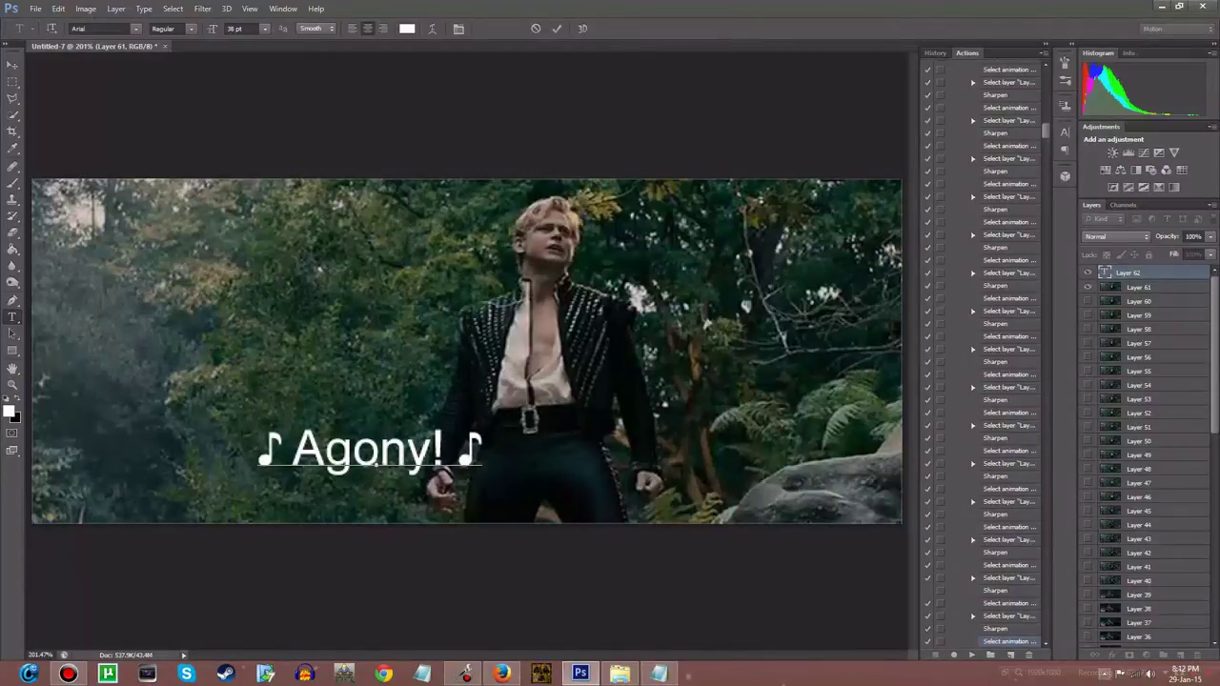
Add a black stroke effect to the Agony! text and move it to the lower centre
click(1106, 656)
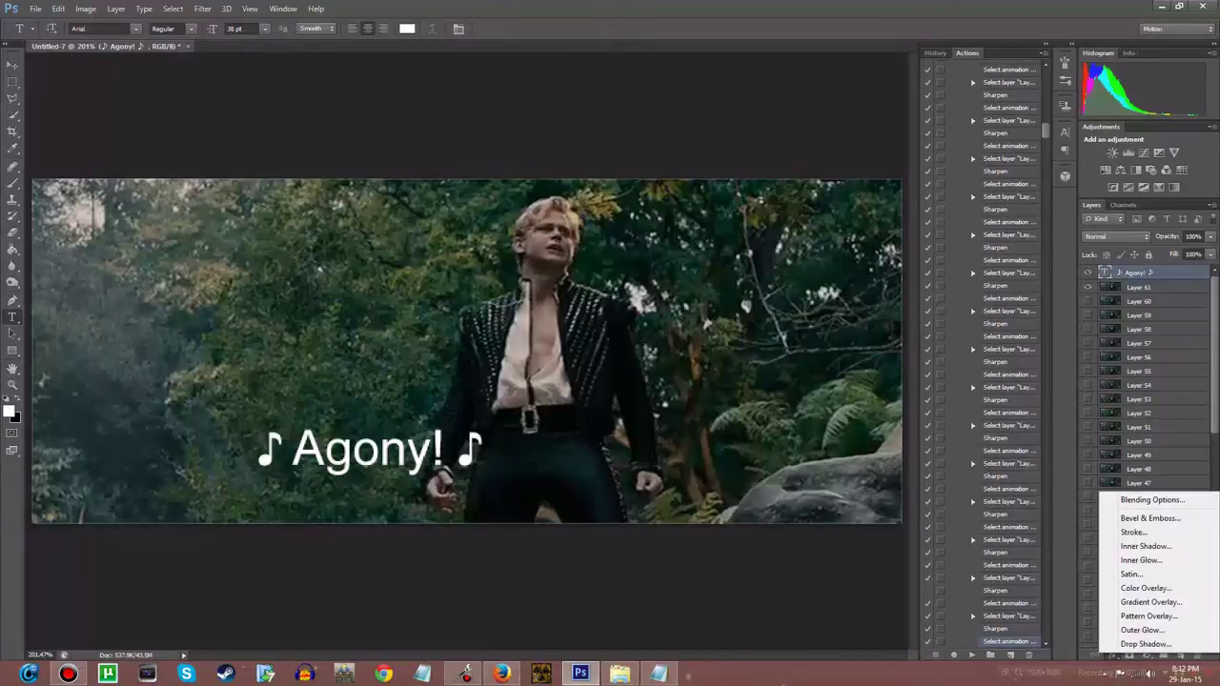
click(1133, 532)
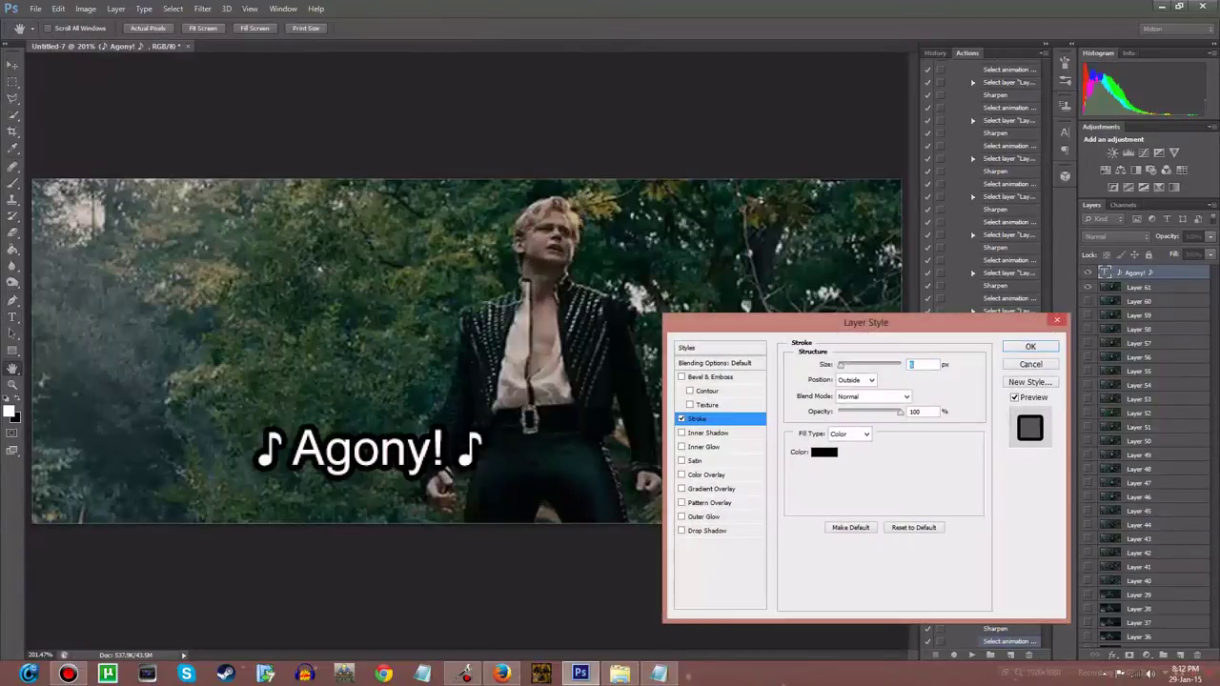
key(Return)
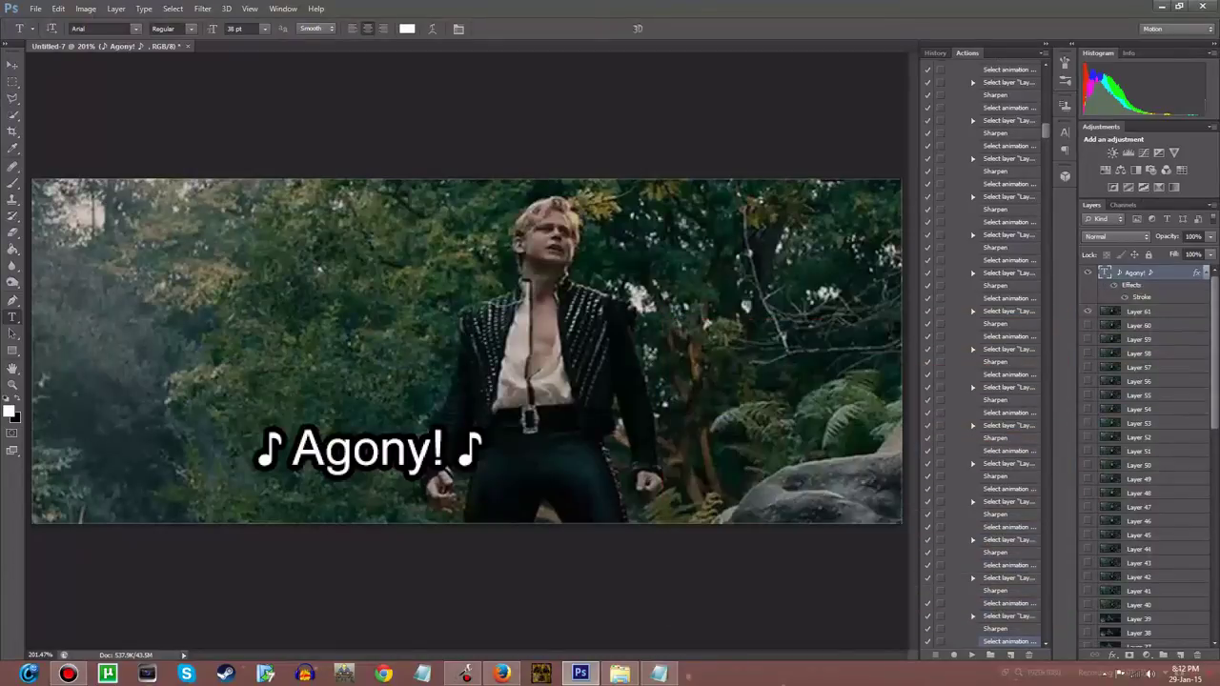
key(v)
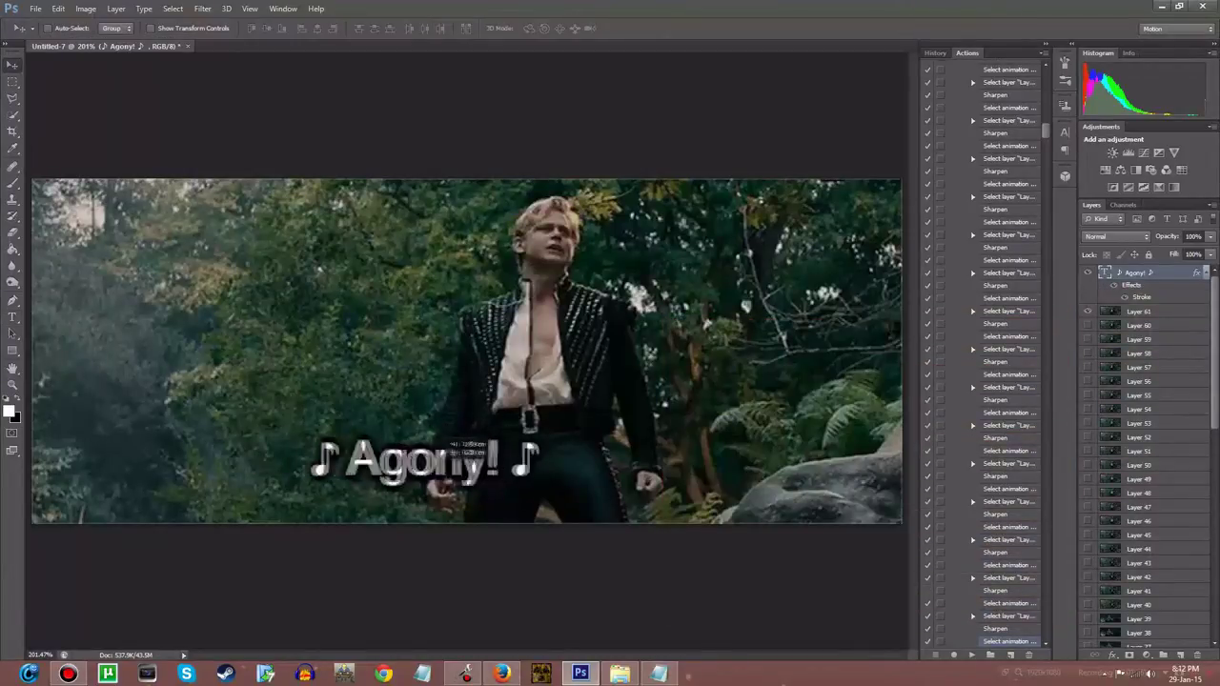
drag(395, 434, 488, 460)
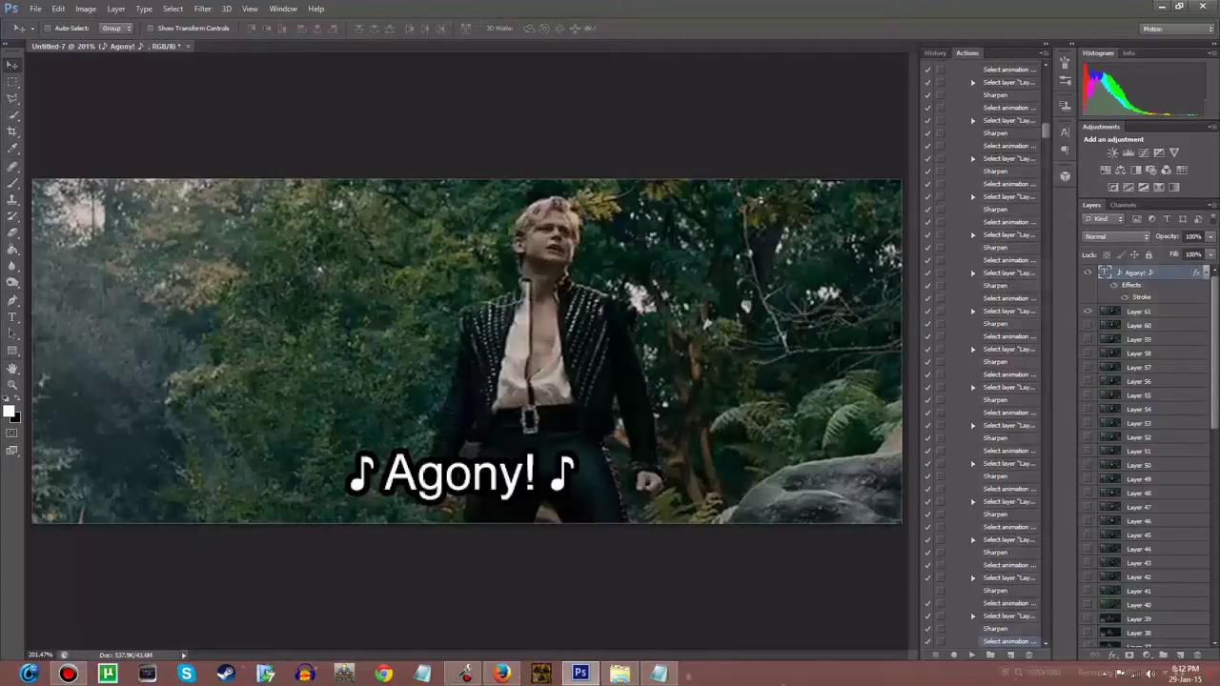
right_click(1165, 273)
Duplicate the Agony! text layer and copy the 'All the torture they teach!' line
click(1029, 188)
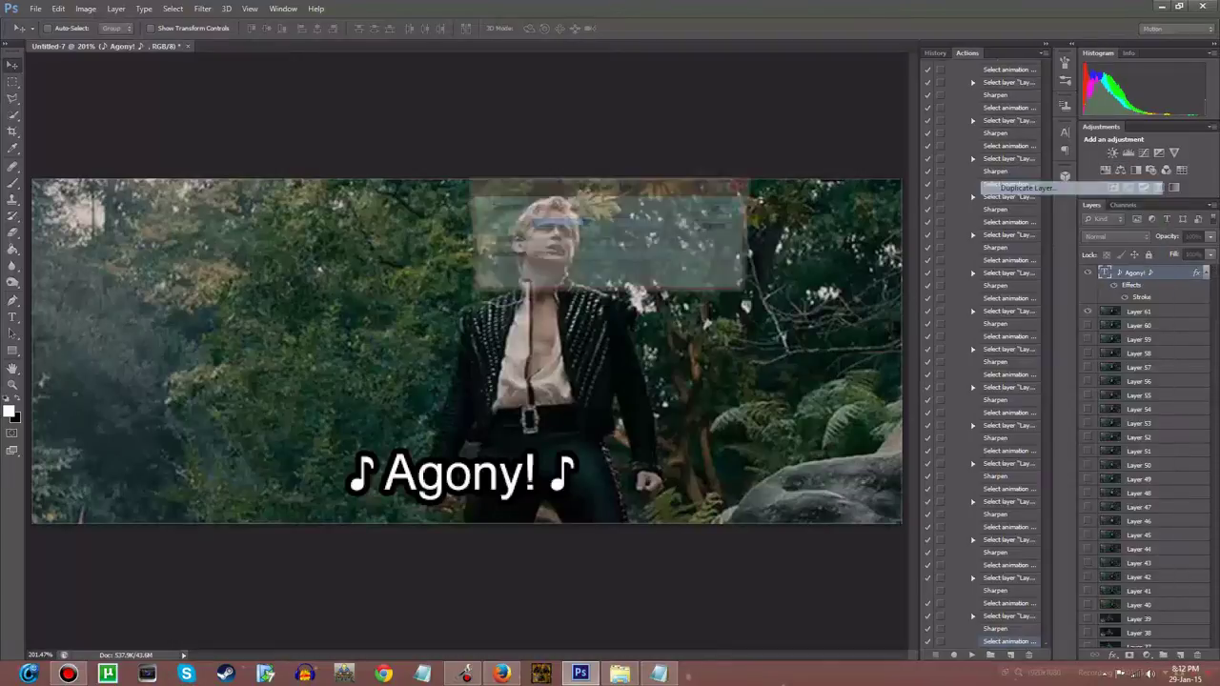
key(Return)
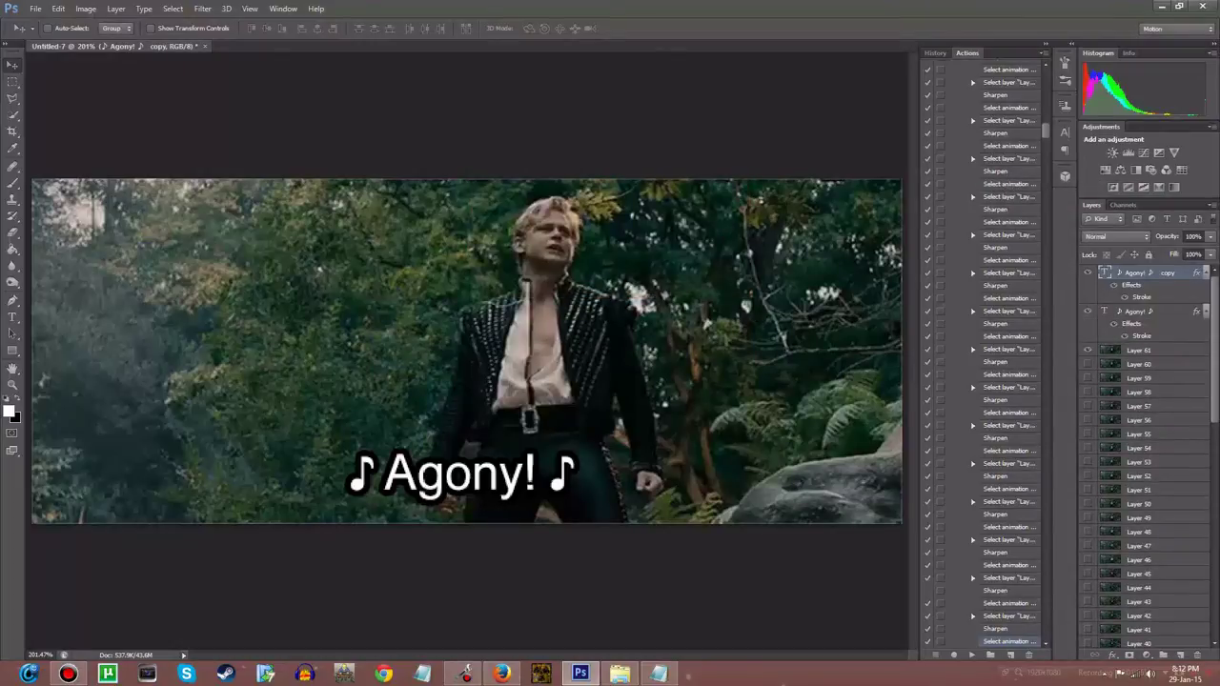
click(657, 674)
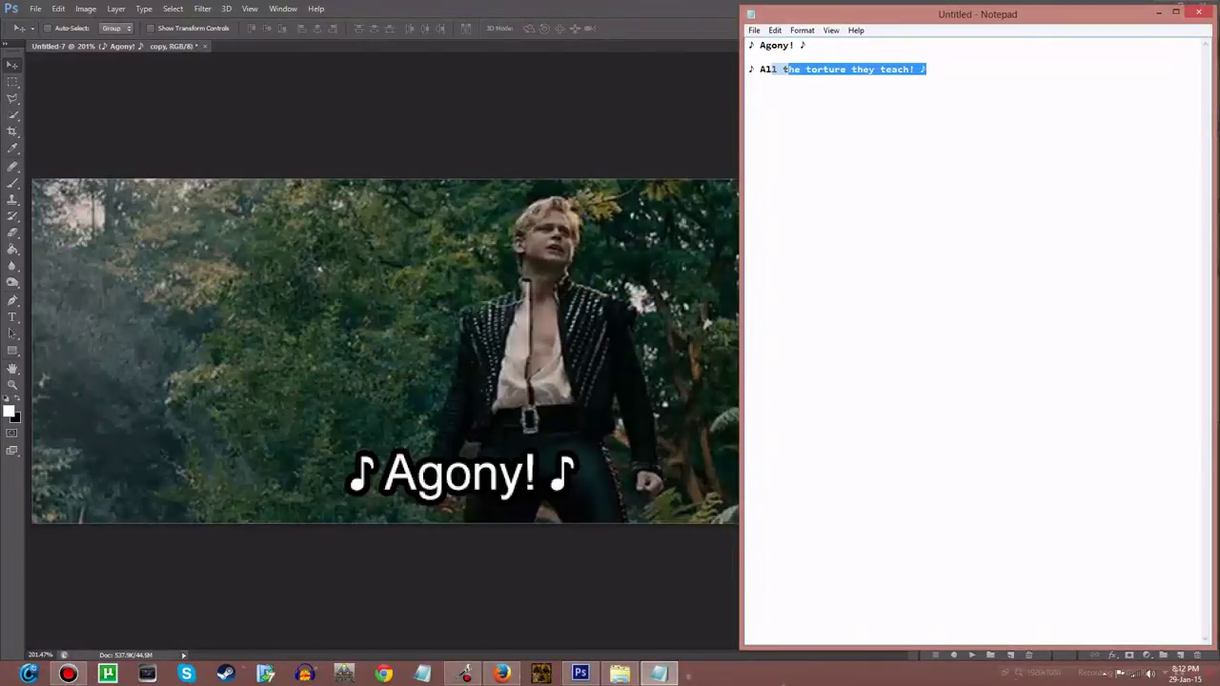
drag(927, 69, 749, 69)
key(alt+Tab)
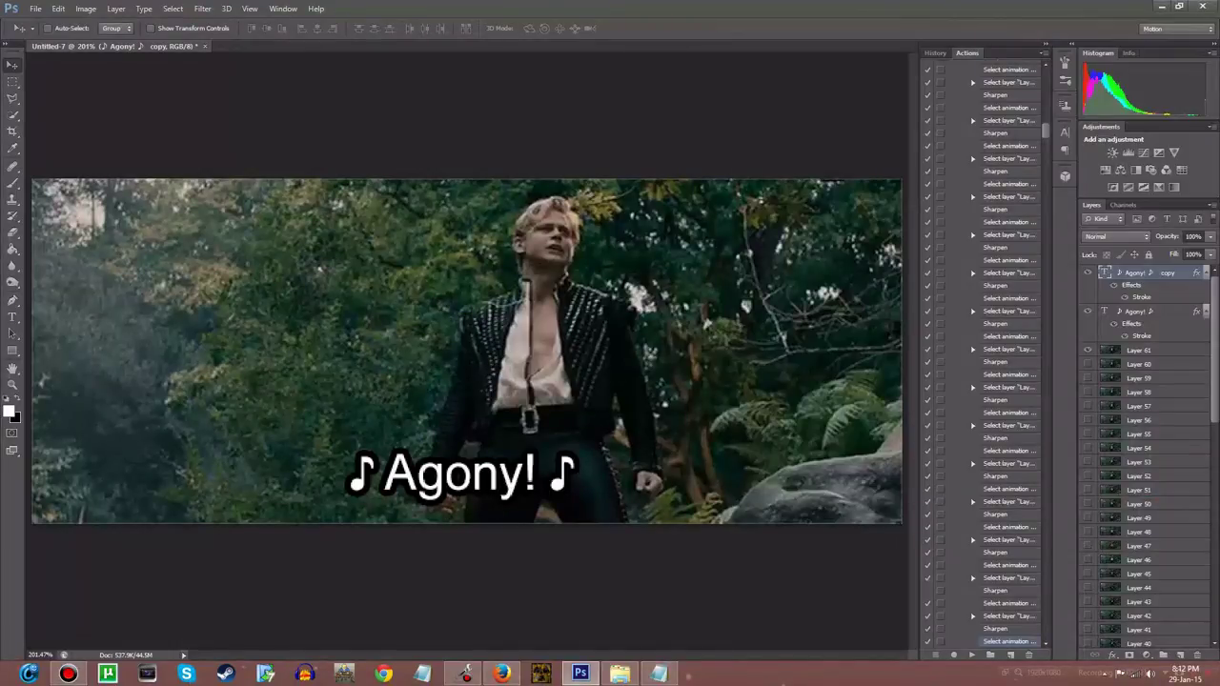
Replace the copy's text with '♪ All the torture they teach! ♪' and commit it
key(t)
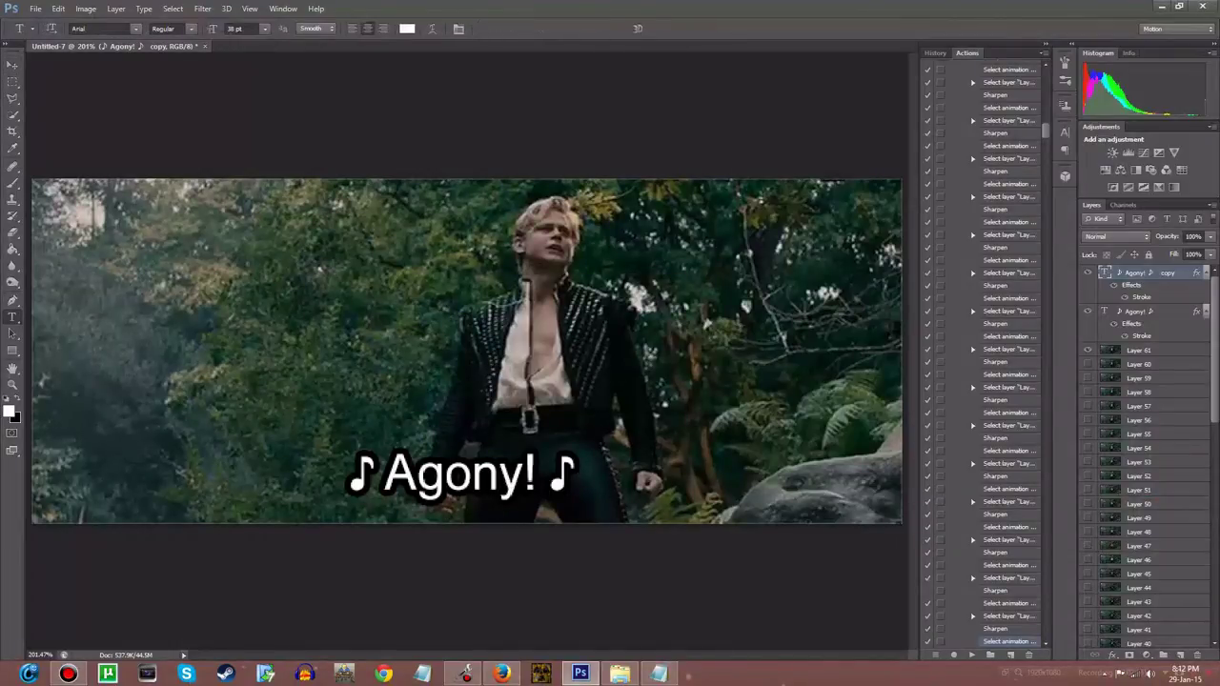
drag(576, 474, 349, 474)
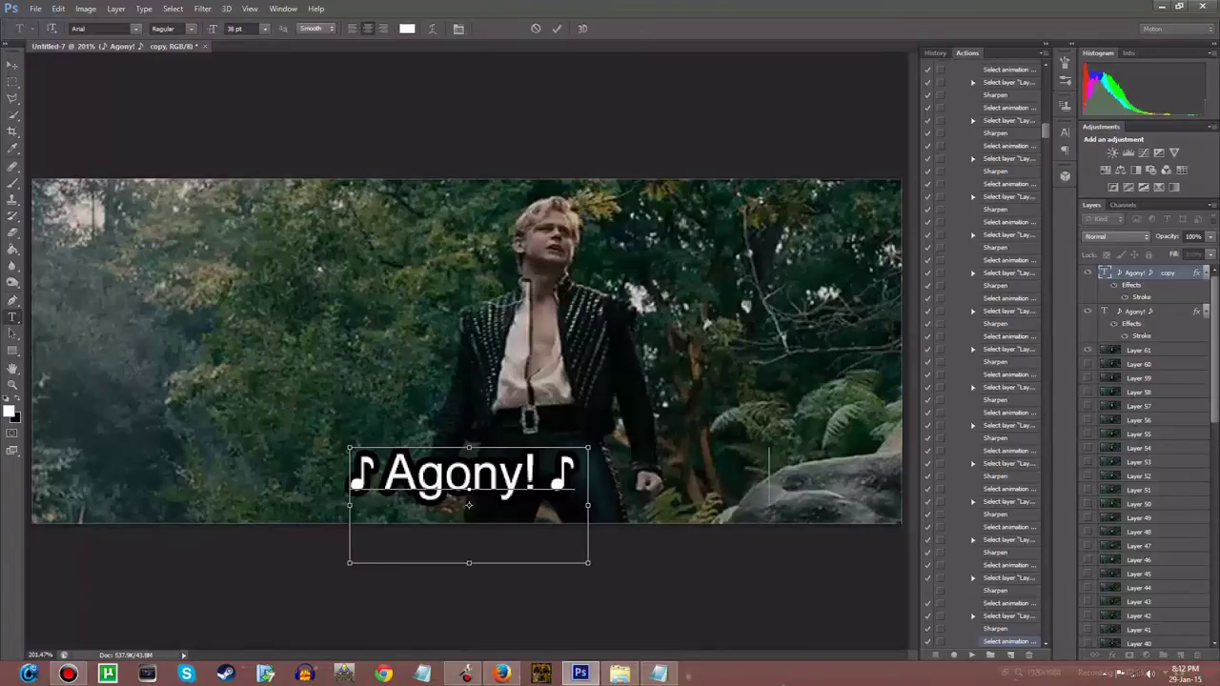
key(ctrl+v)
key(ctrl+Return)
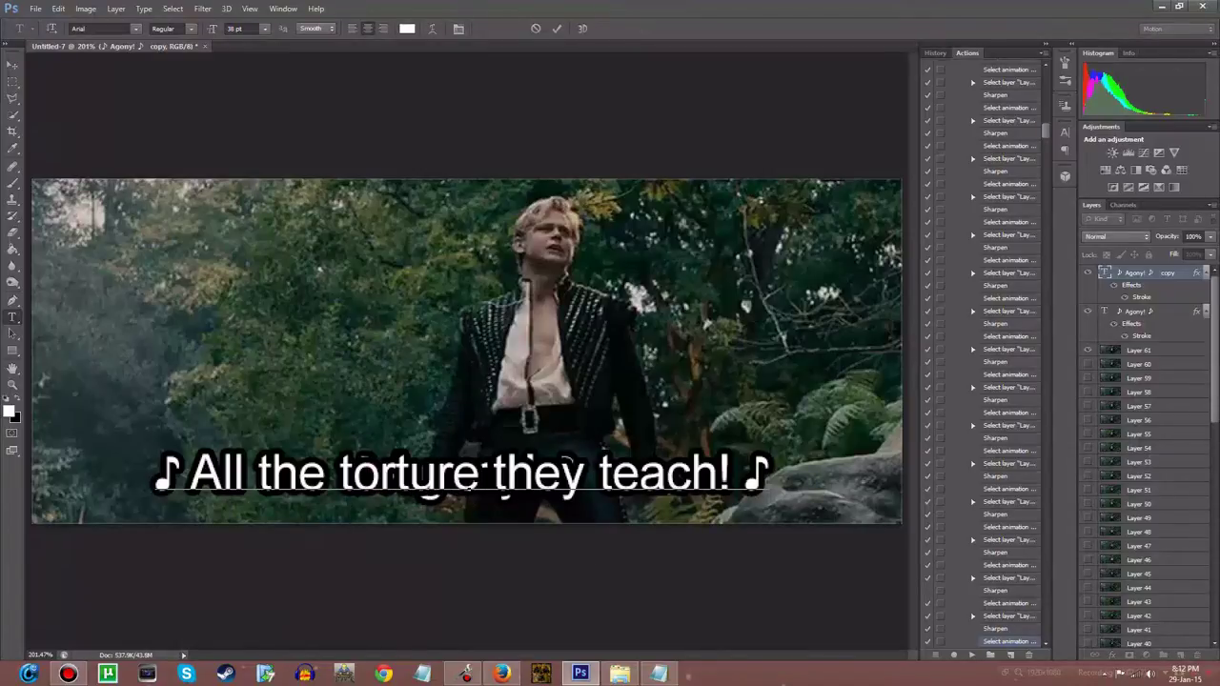
key(alt+bracketleft)
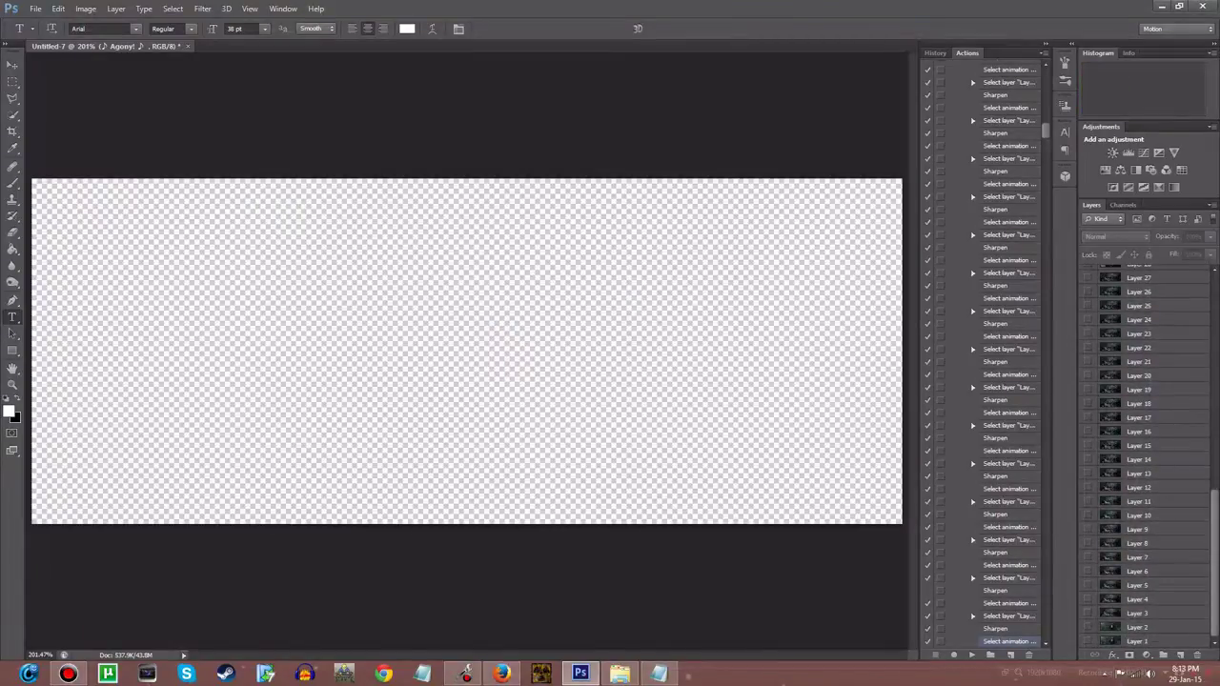
Show the frame animation Timeline and select all frames
key(alt+w)
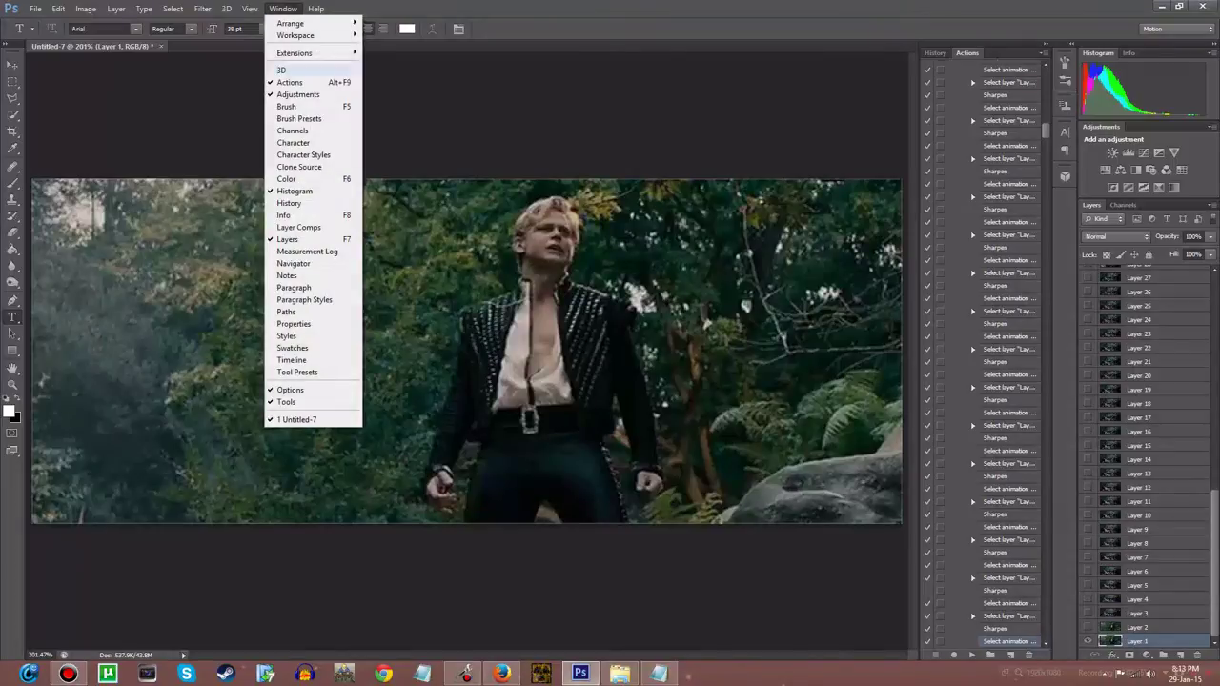
key(Up)
key(Up)
key(Up)
key(Return)
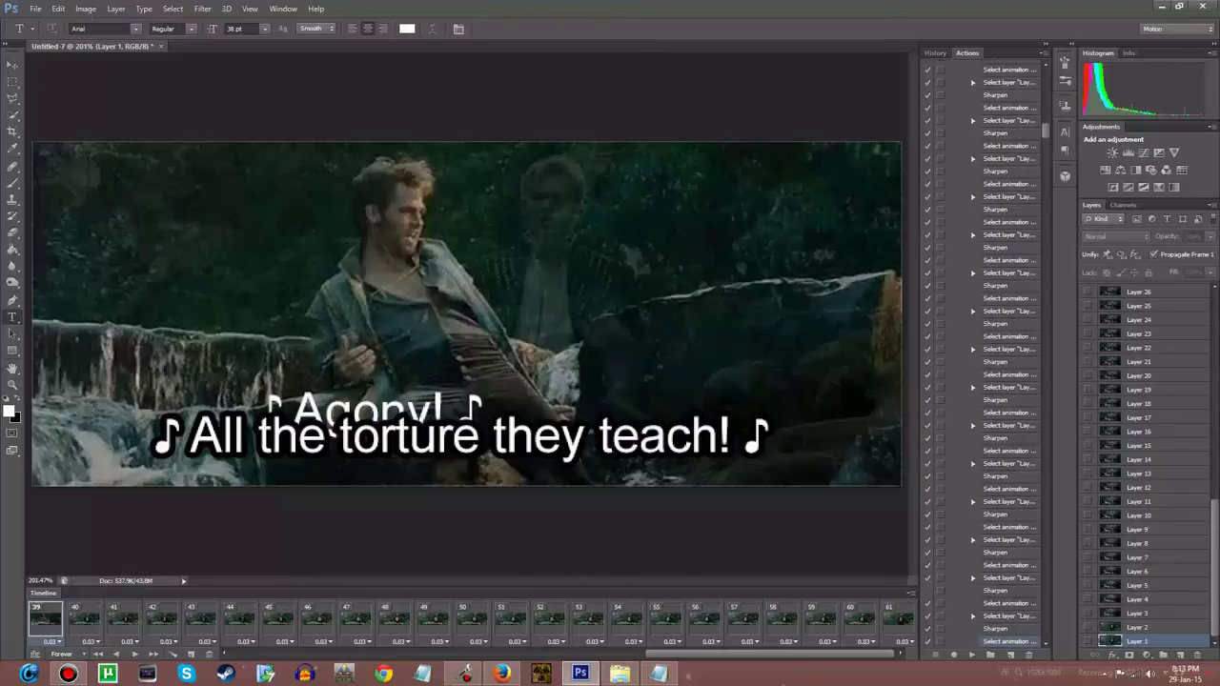
scroll(1149, 467, up, 7)
scroll(1149, 467, up, 5)
scroll(1148, 467, up, 7)
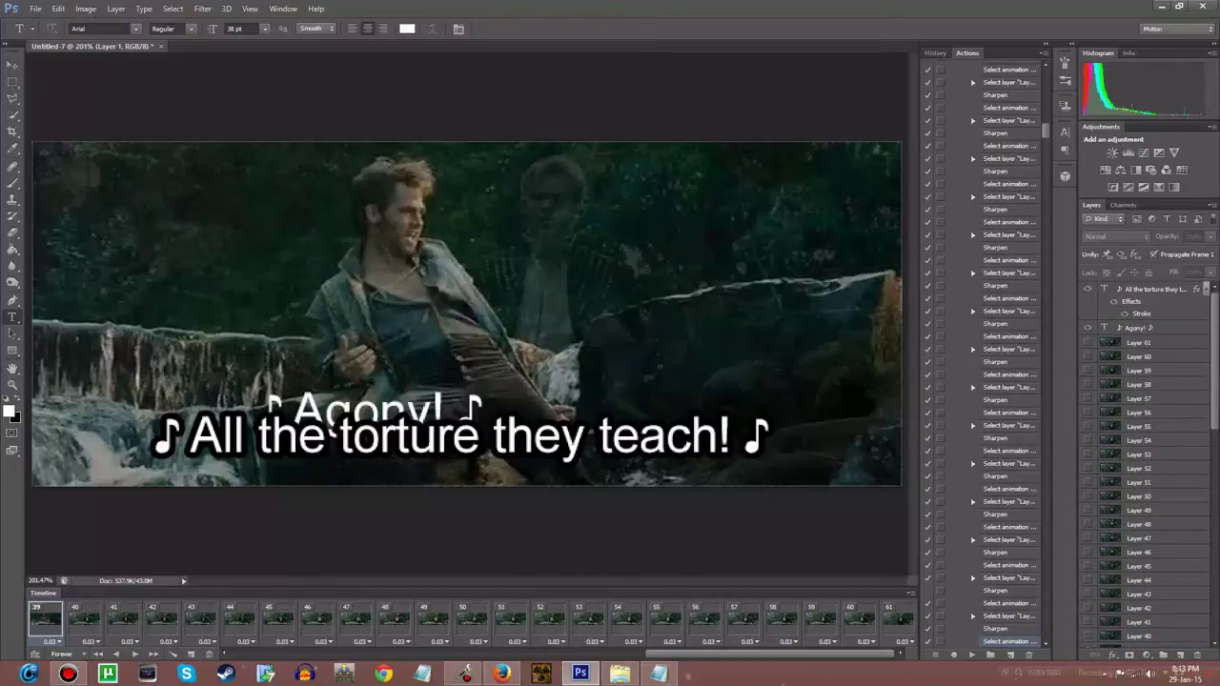
click(910, 593)
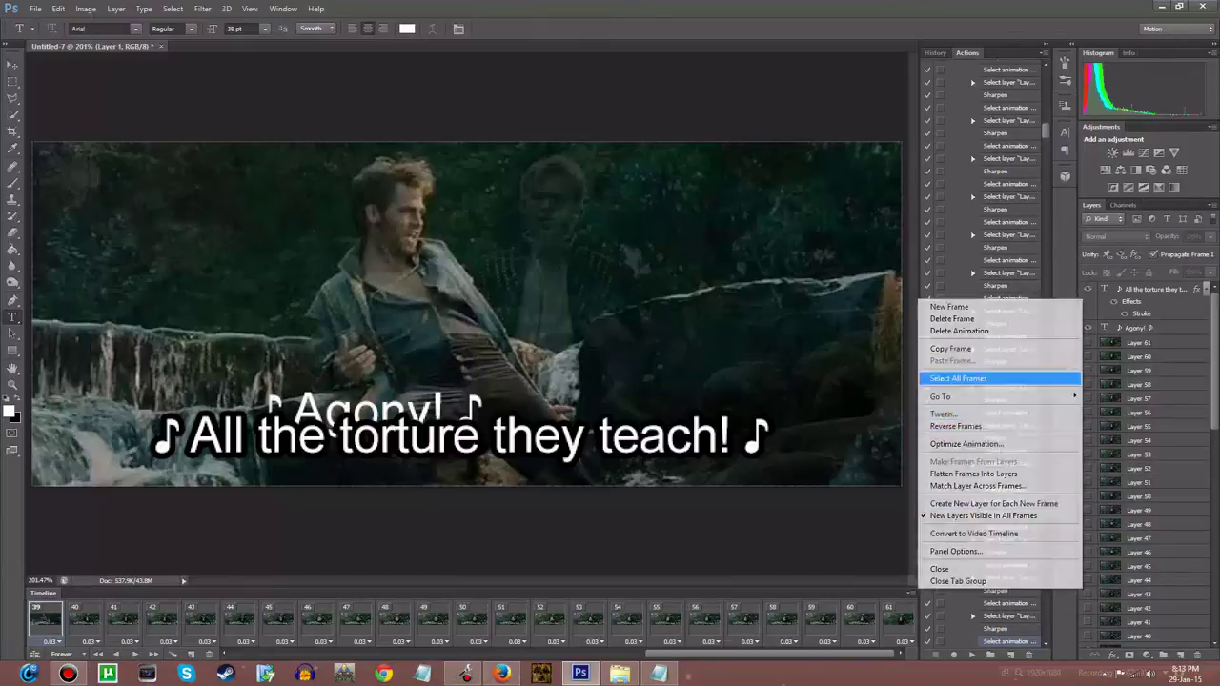
click(958, 378)
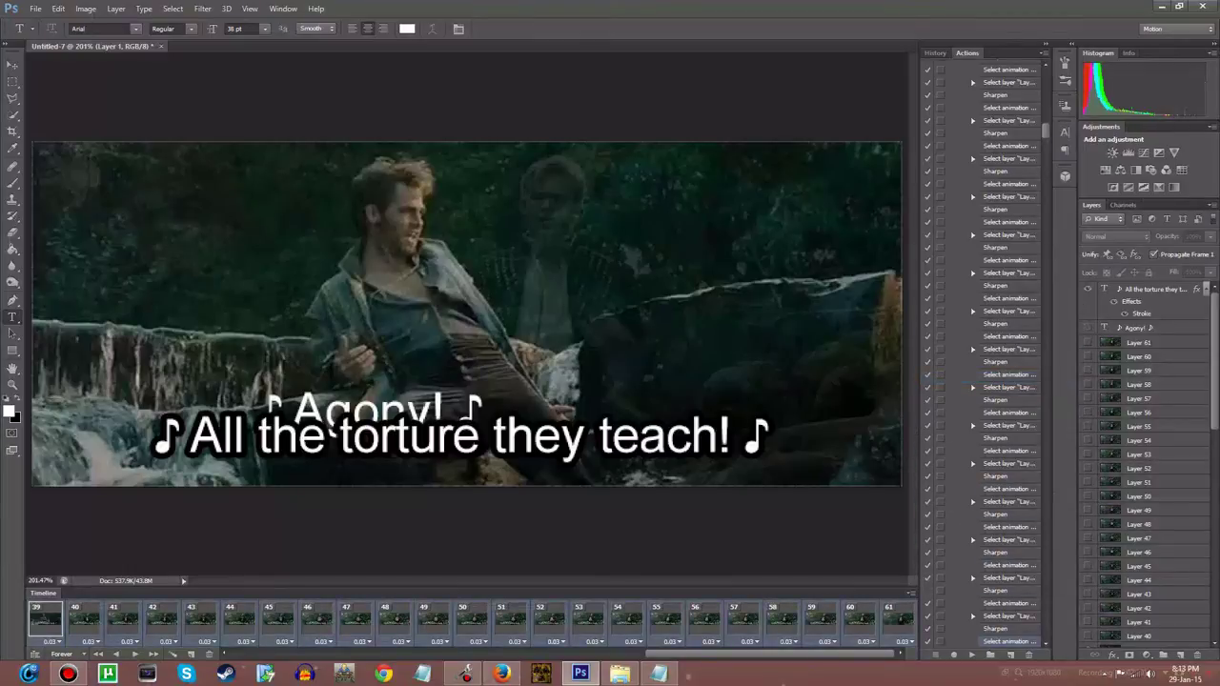
Toggle the caption layers' visibility, then delete the Agony! text layer
click(1088, 327)
click(1088, 288)
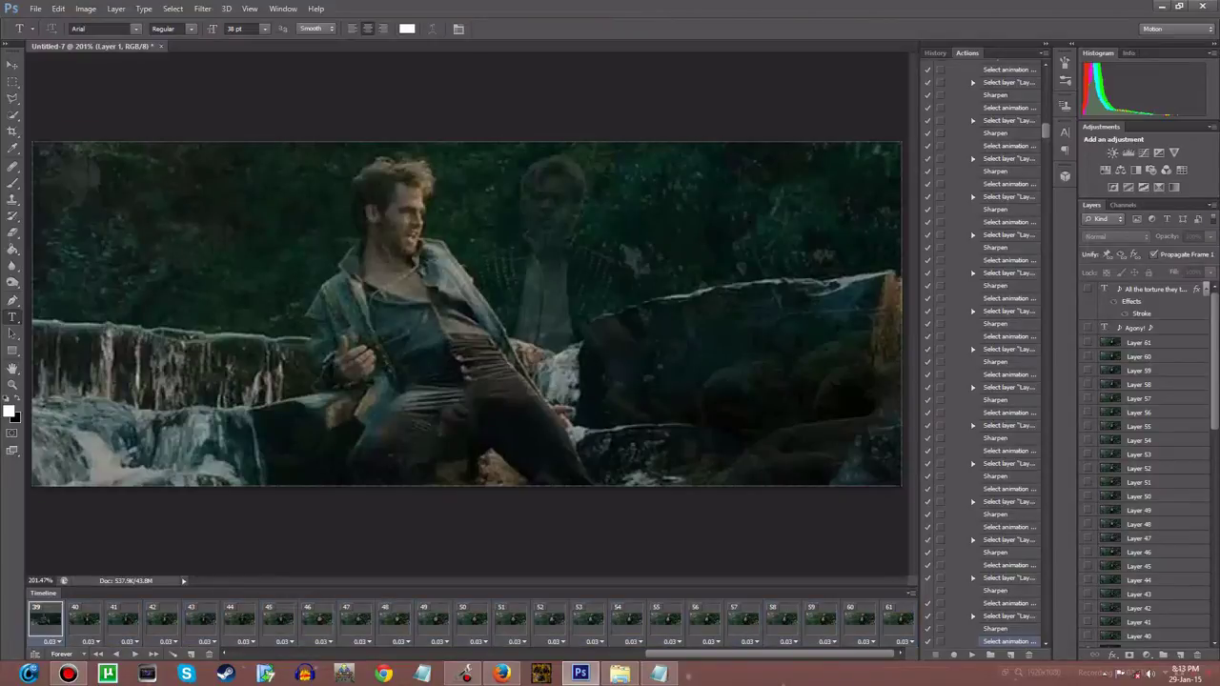
click(1087, 327)
click(1087, 327)
click(1140, 327)
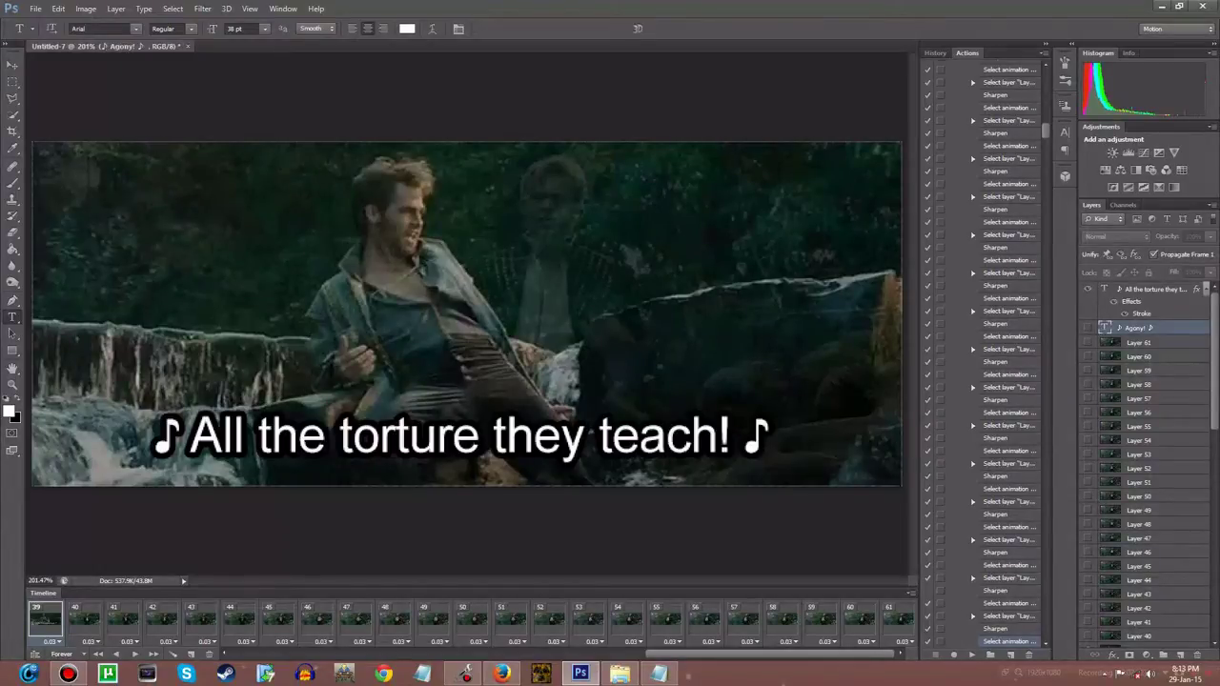
key(Delete)
Duplicate the torture line text layer and select the original below it
right_click(1153, 288)
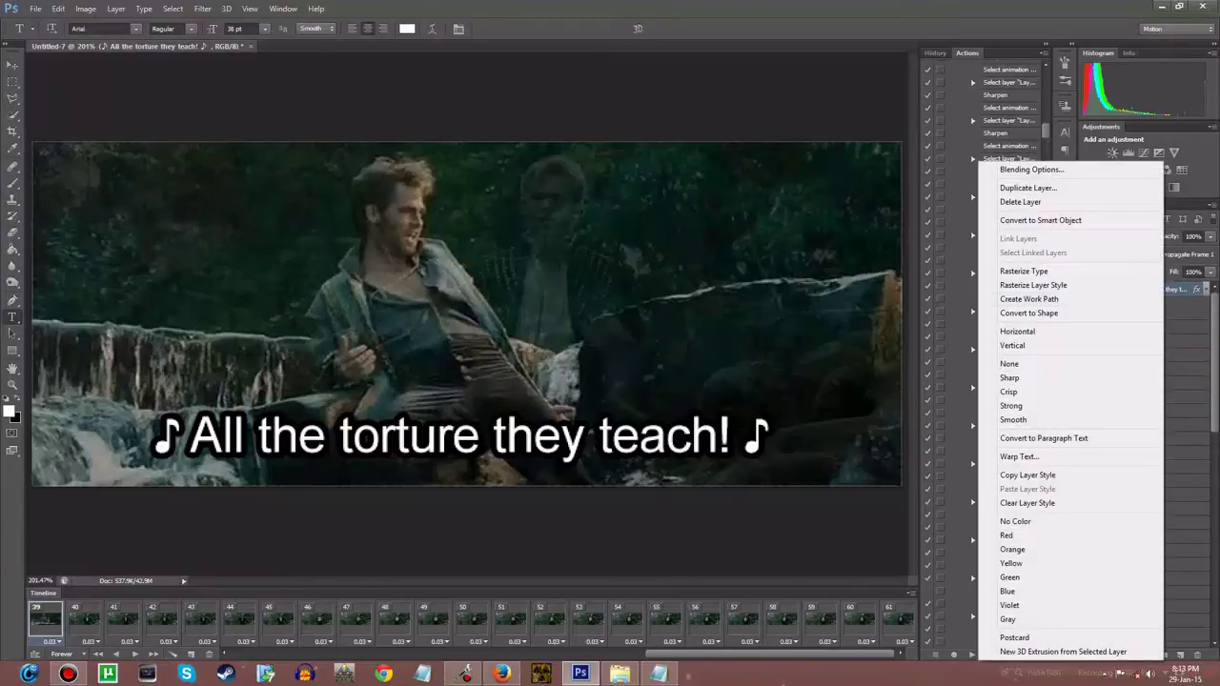
click(1011, 189)
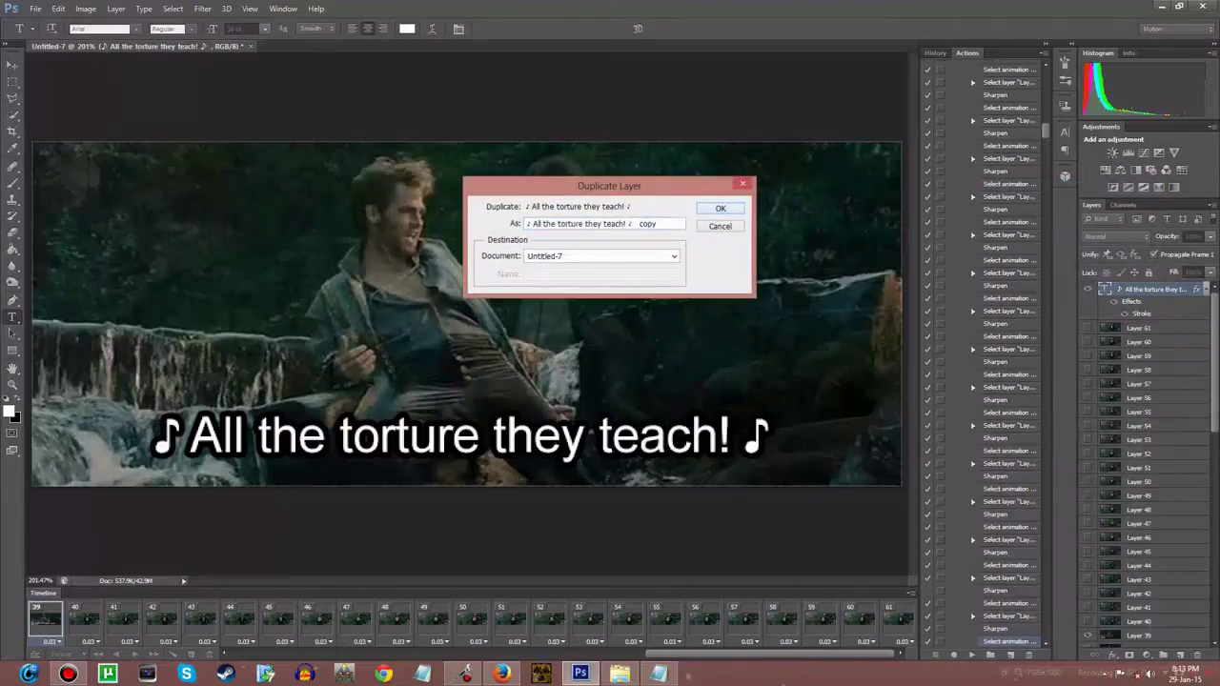
key(Return)
key(alt+bracketleft)
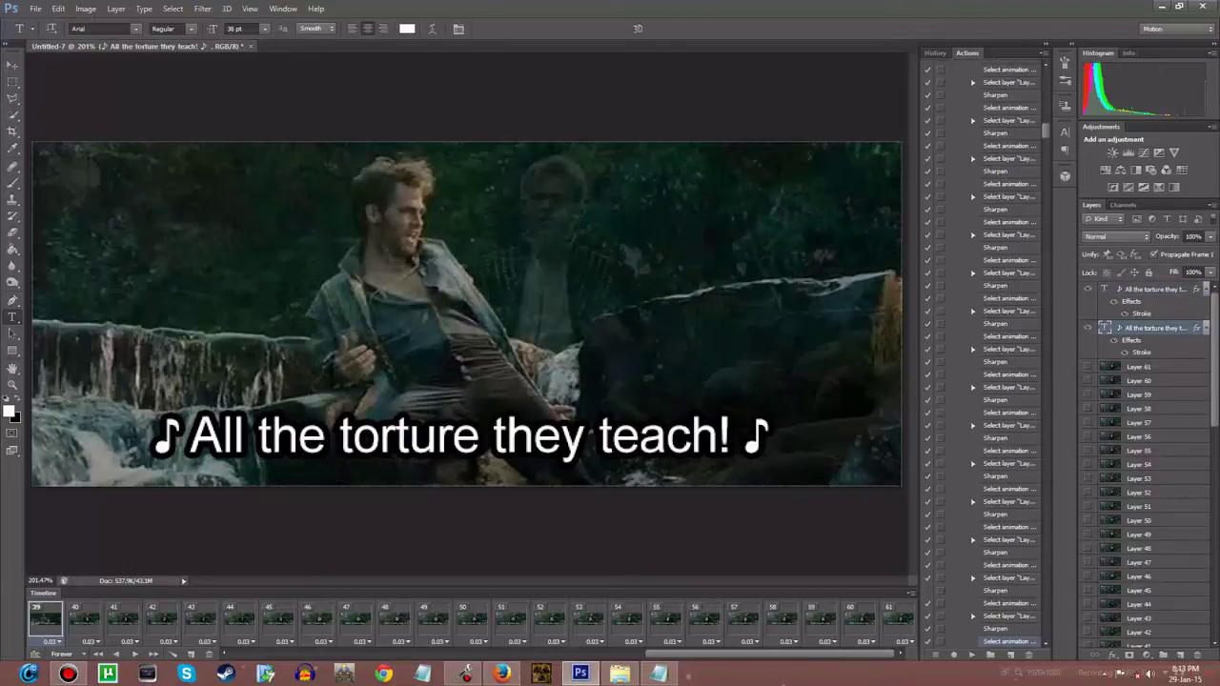
Retype the duplicated torture line layer as '♪ Agony! ♪' and commit the edit
click(771, 439)
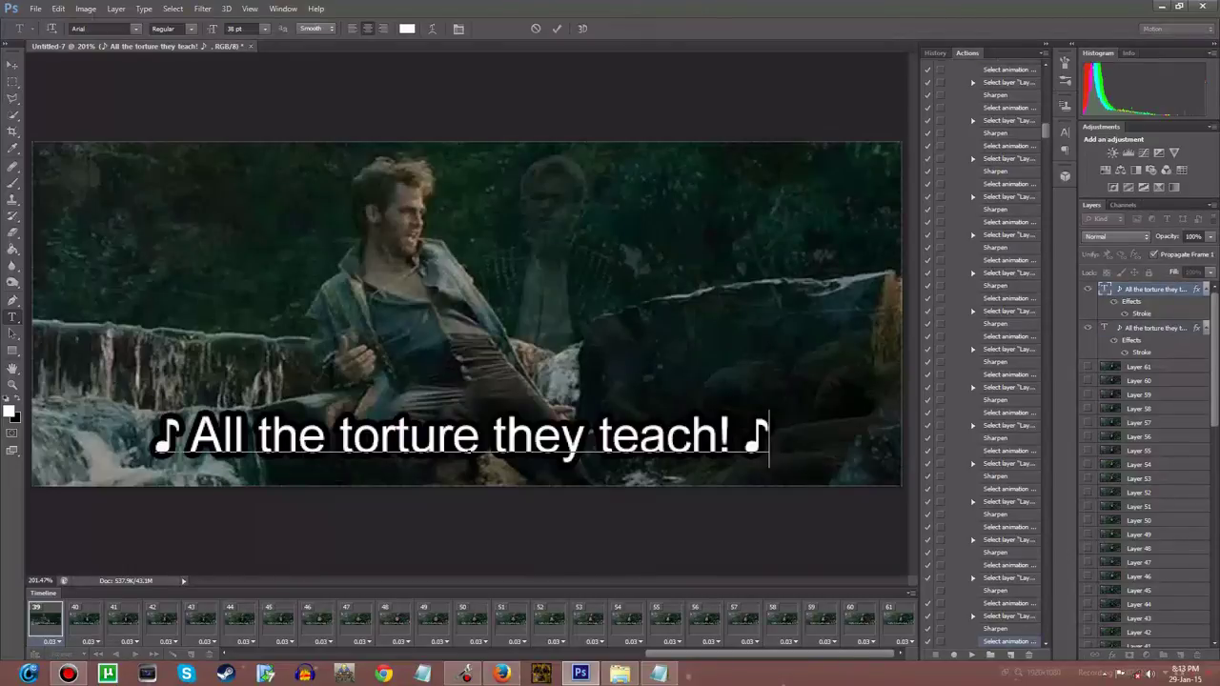
mouse_move(505, 438)
mouse_down()
mouse_move(718, 438)
mouse_move(222, 438)
mouse_up()
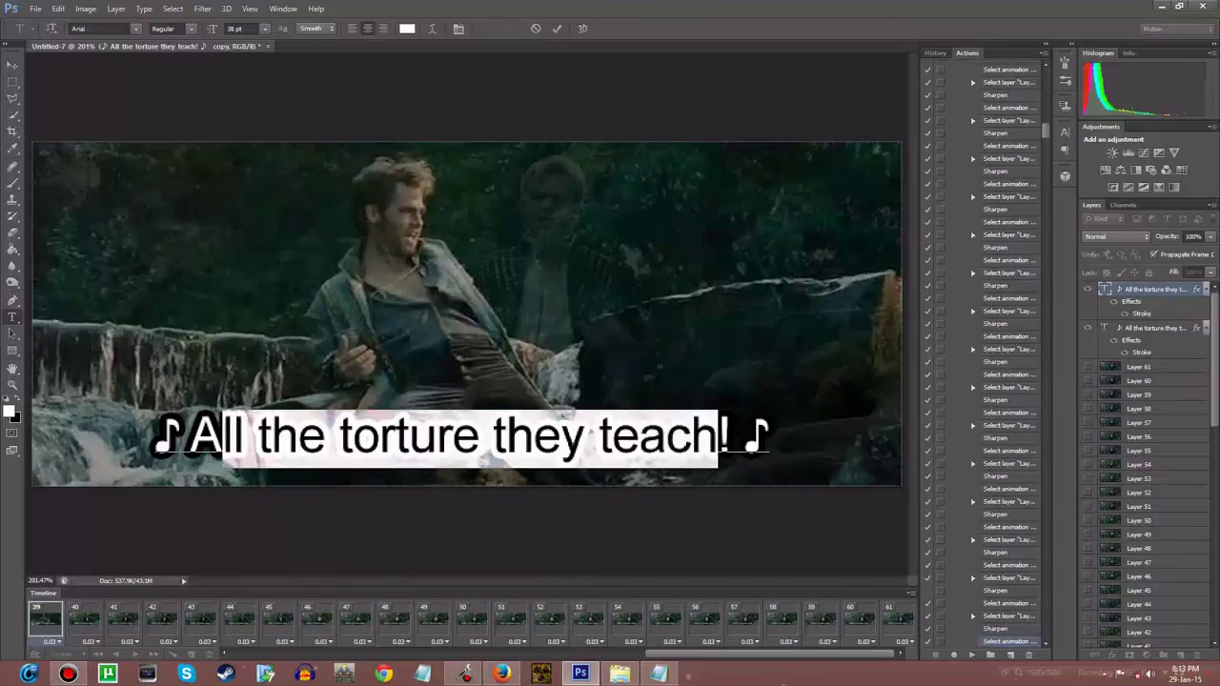
text(gon)
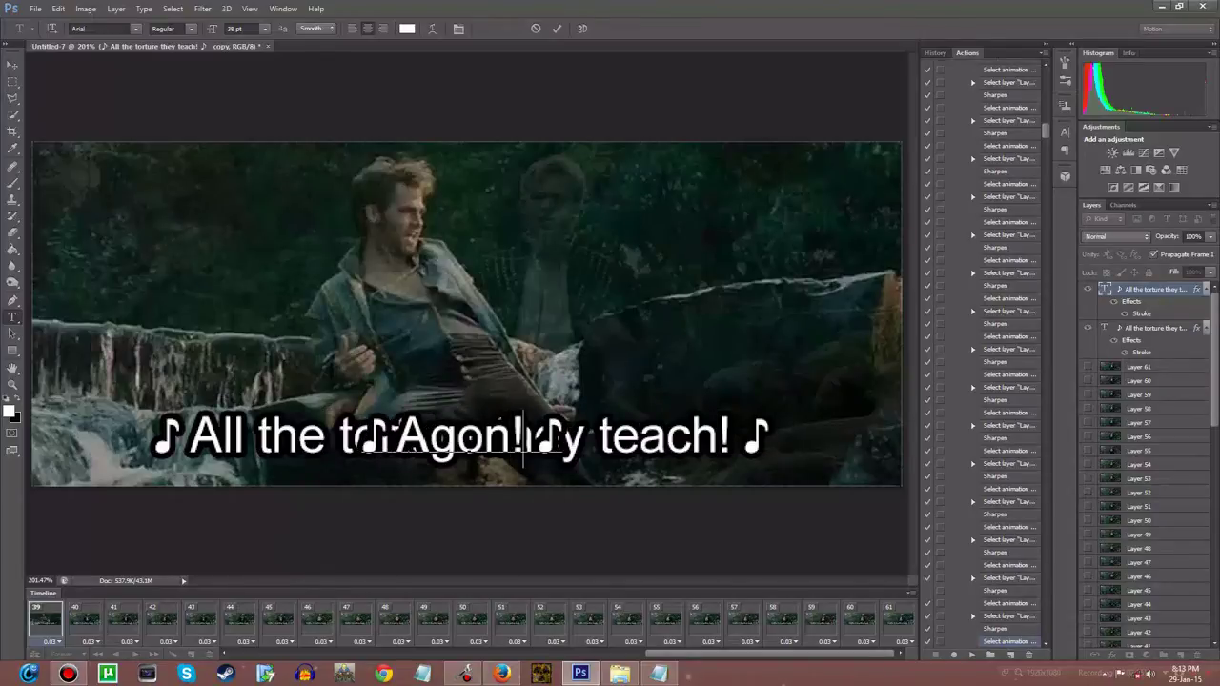
text(y)
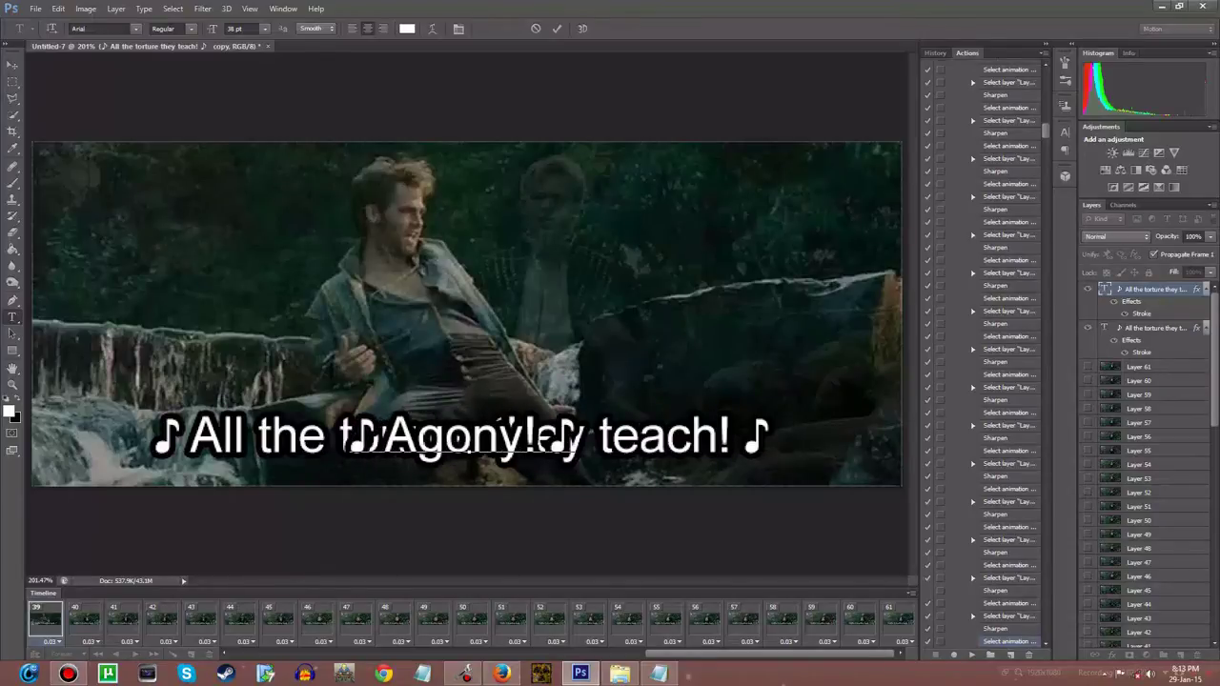
key(ctrl+Return)
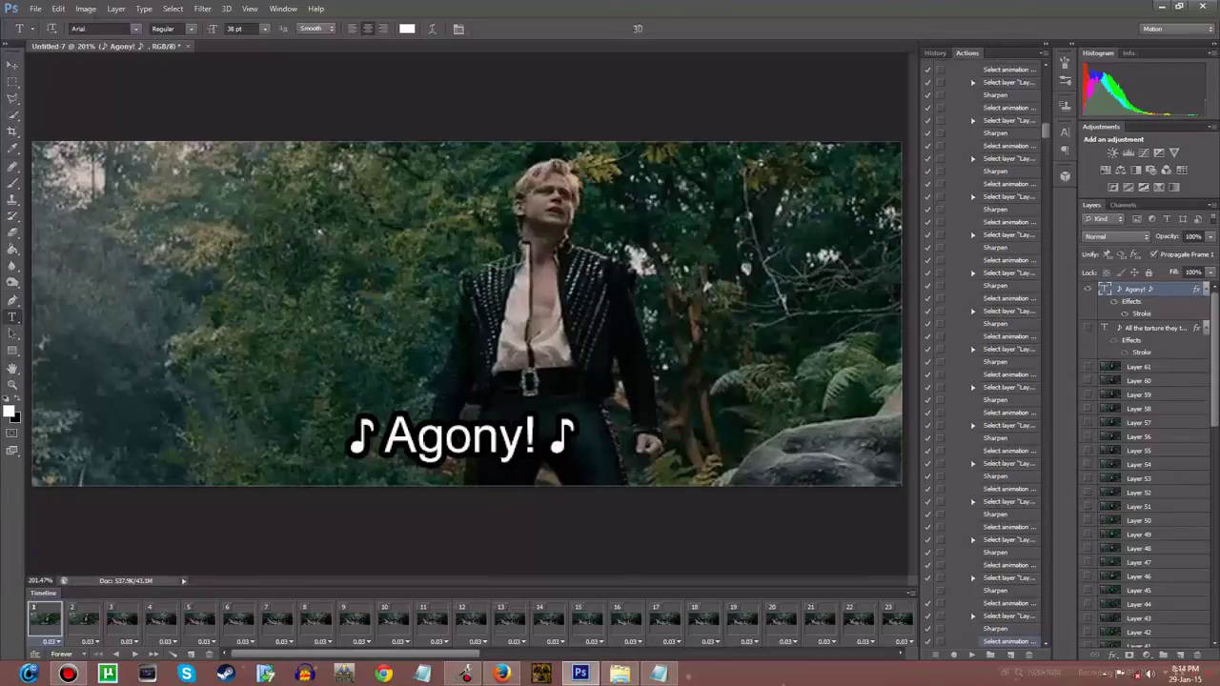
click(910, 593)
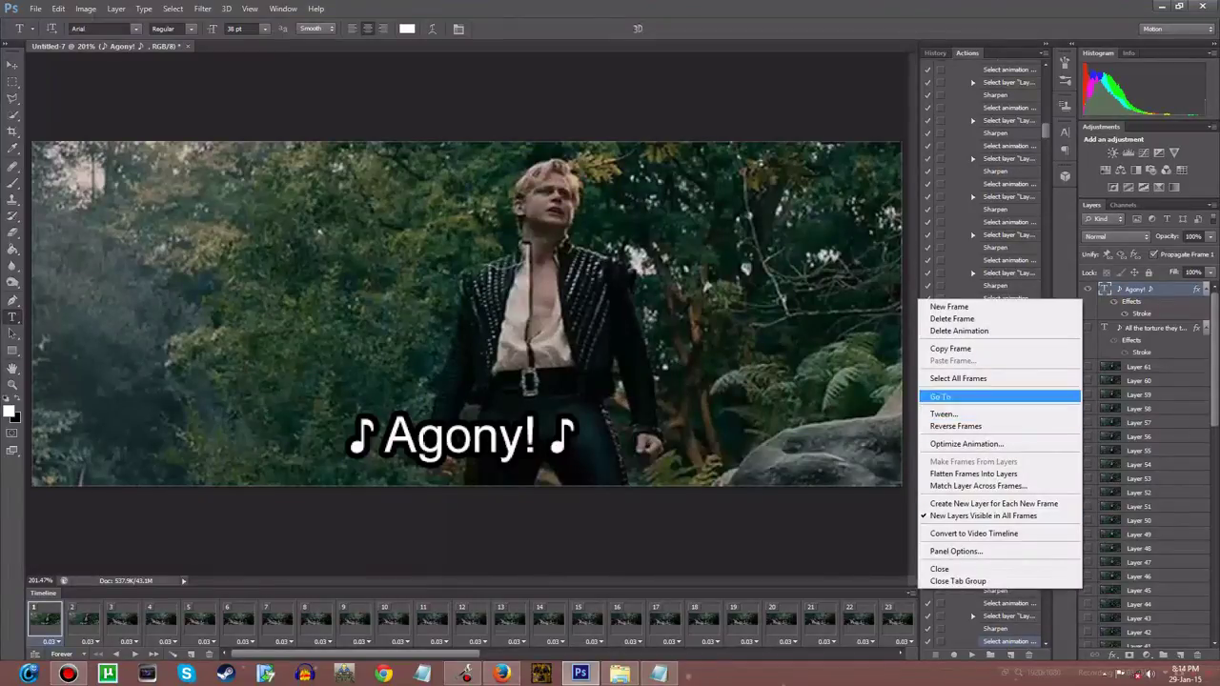
Set every frame's delay to 0.1 seconds and play the animation preview
click(958, 378)
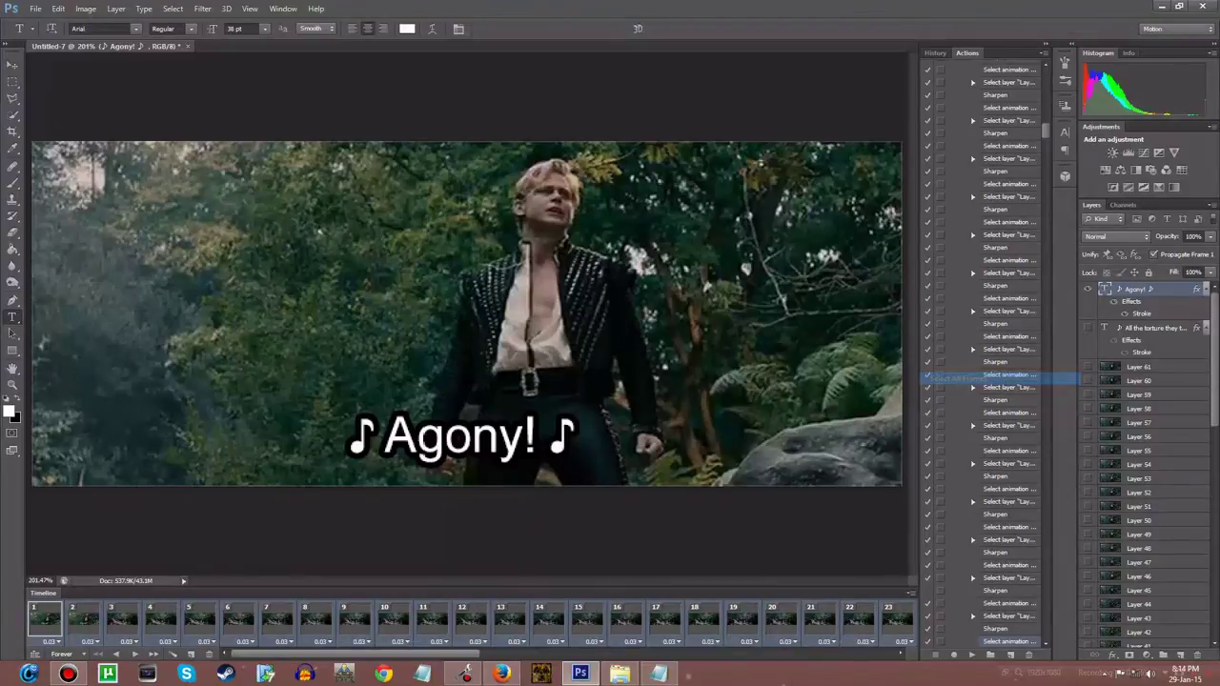
click(900, 642)
click(943, 505)
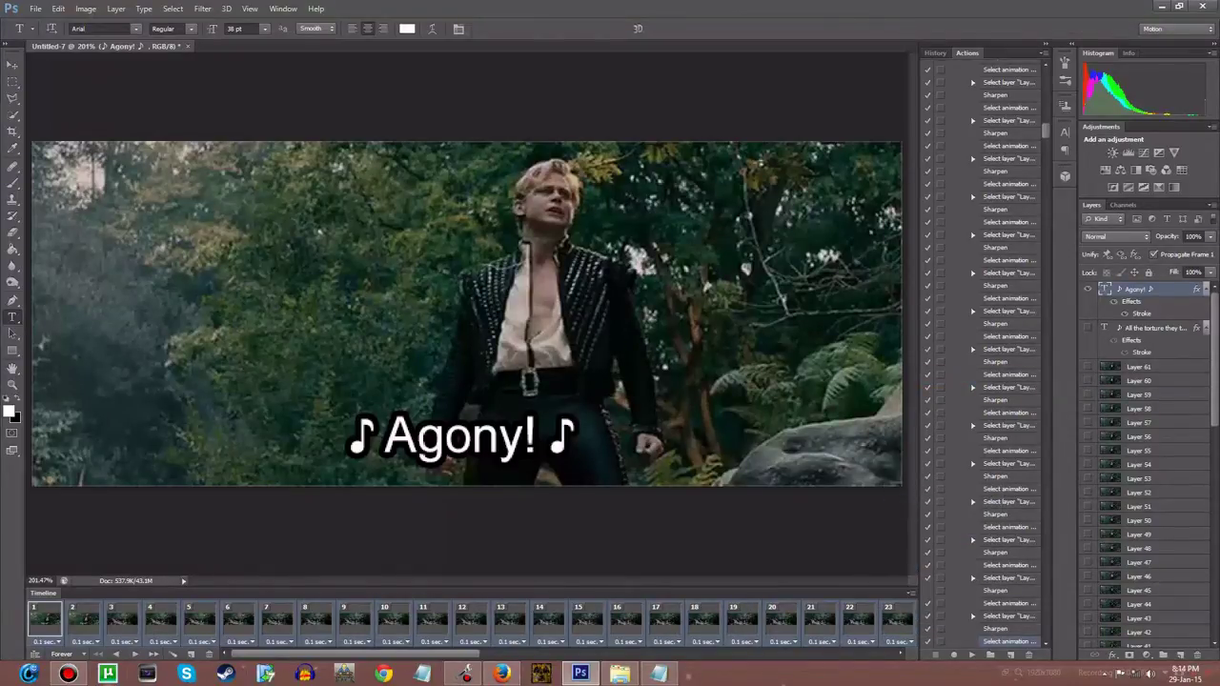
key(space)
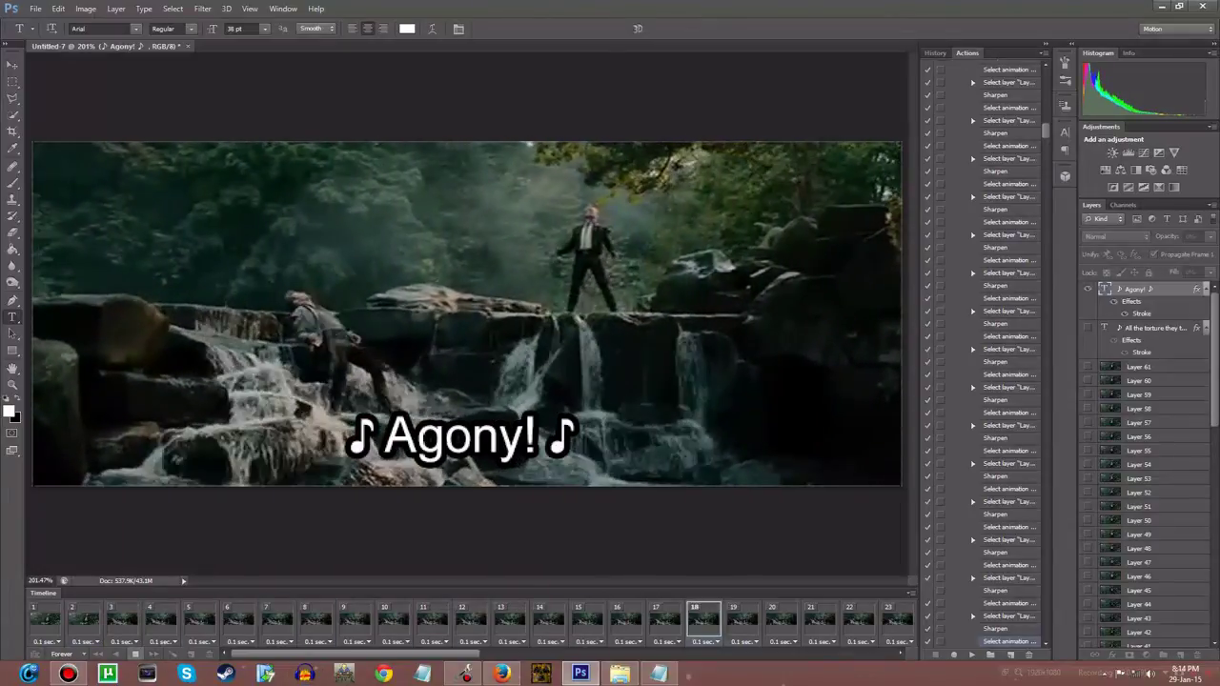
key(space)
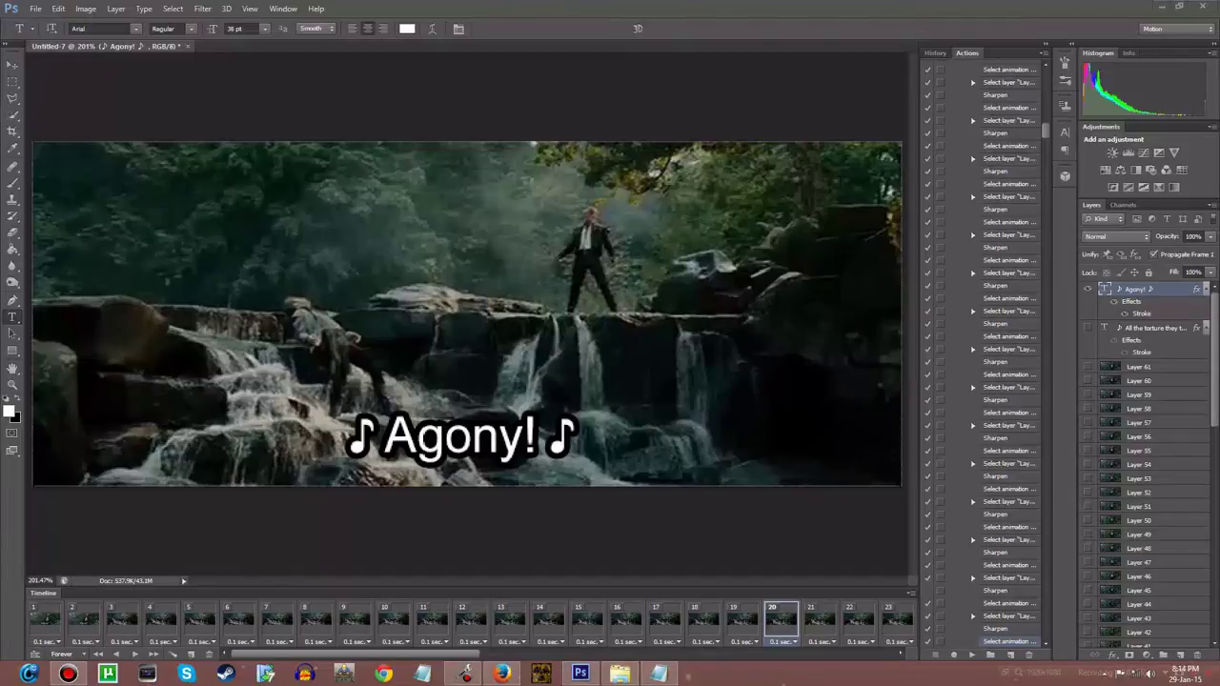
scroll(467, 625, right, 3)
Set the Agony! layer's opacity to 80% on frame 22
scroll(467, 625, right, 3)
scroll(467, 624, right, 2)
scroll(467, 625, right, 1)
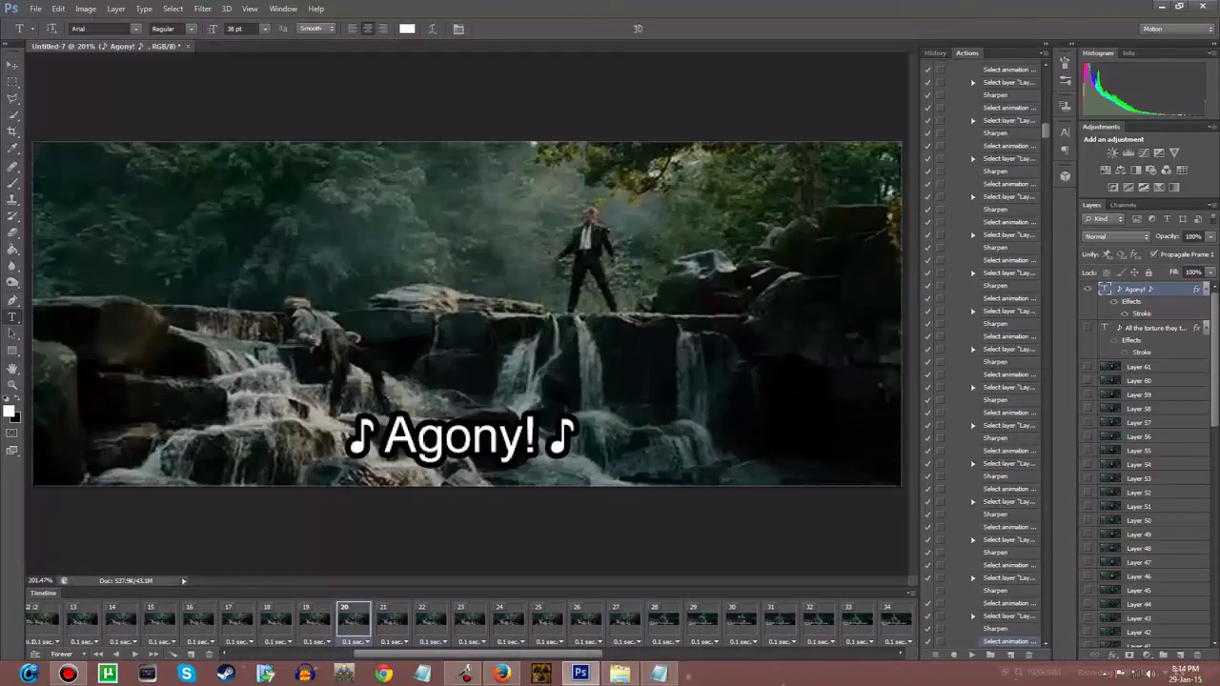
click(631, 620)
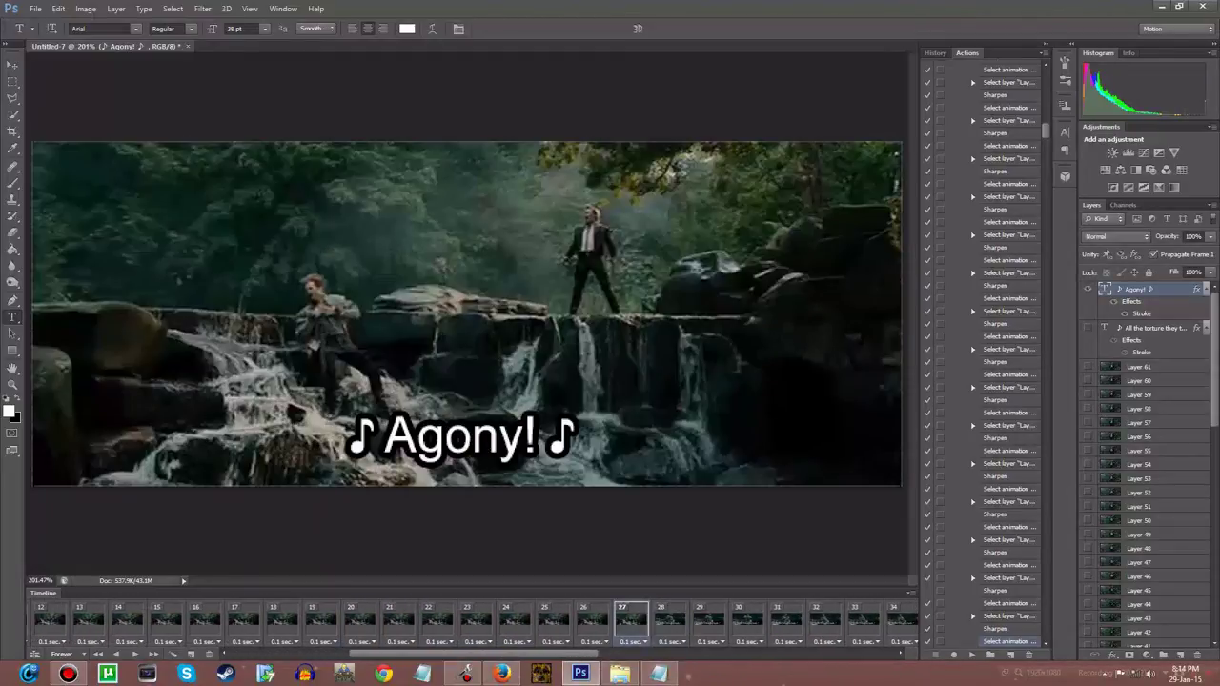
click(438, 619)
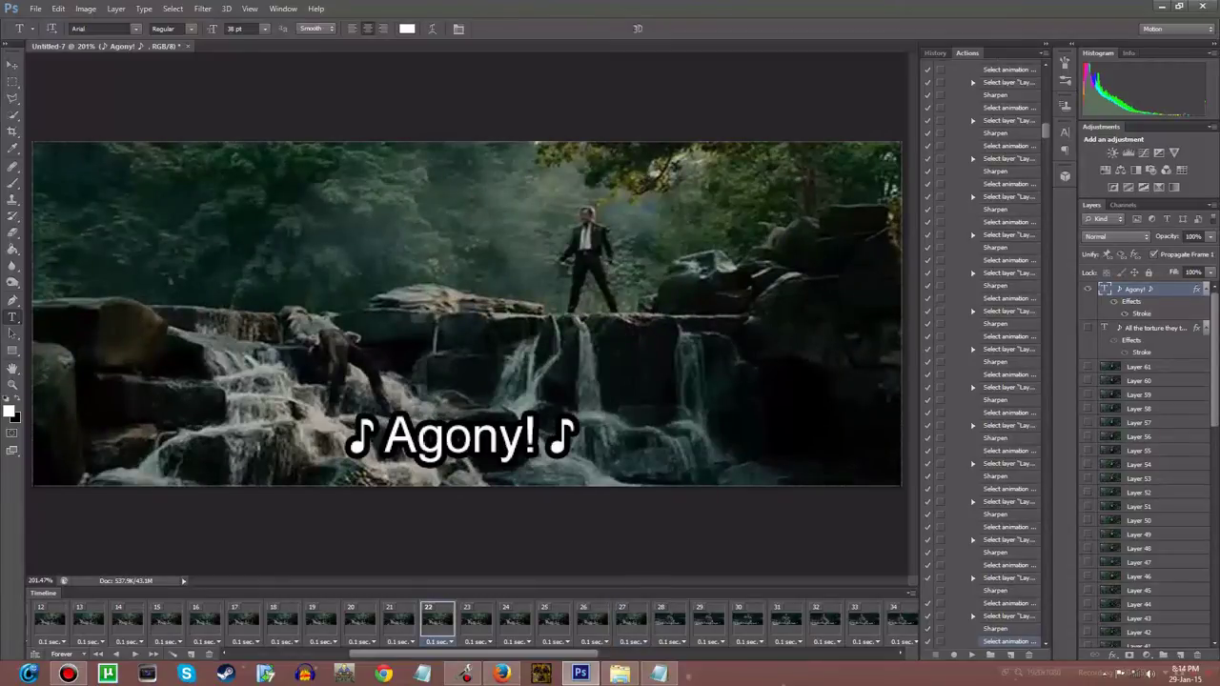
click(1194, 237)
text(80)
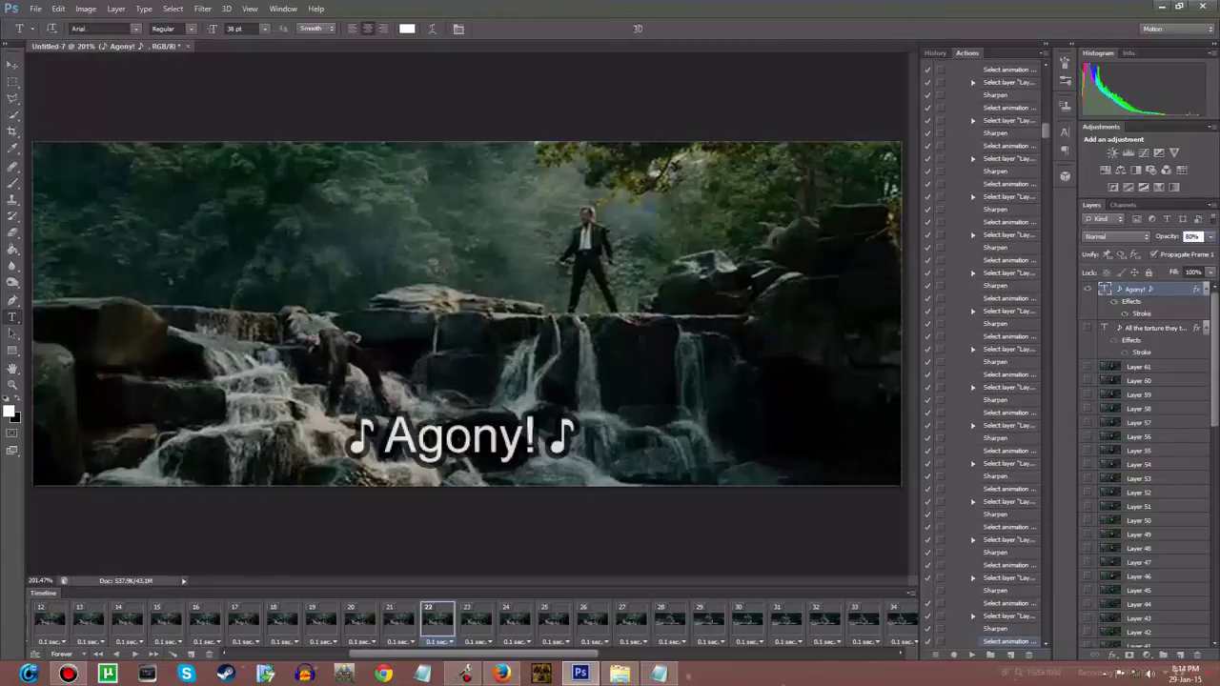
Lower Agony! opacity to 50%, 25% and 0% across frames 23–26
click(154, 654)
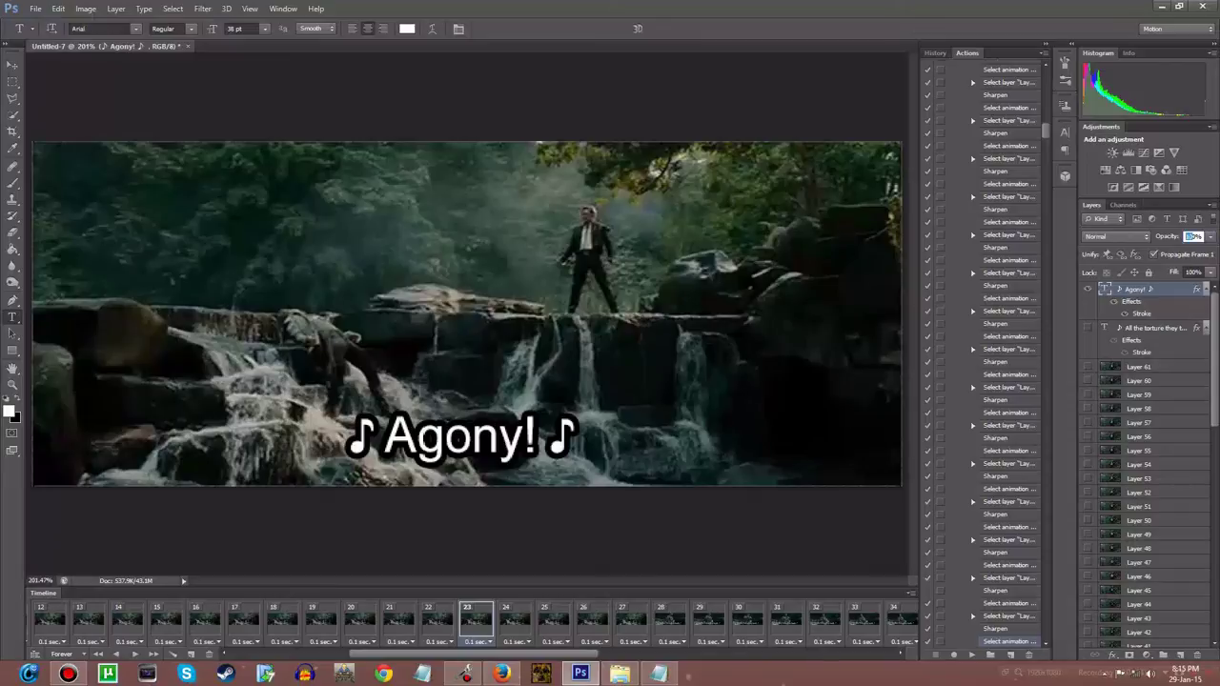
text(50)
click(153, 654)
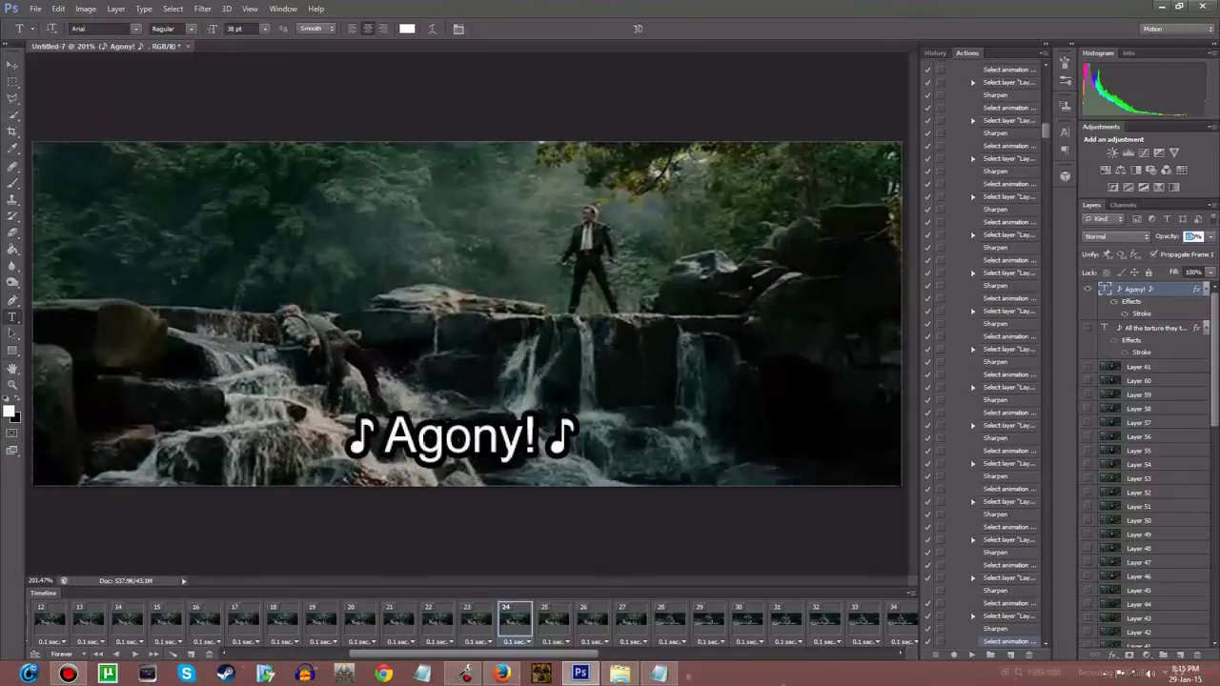
click(154, 654)
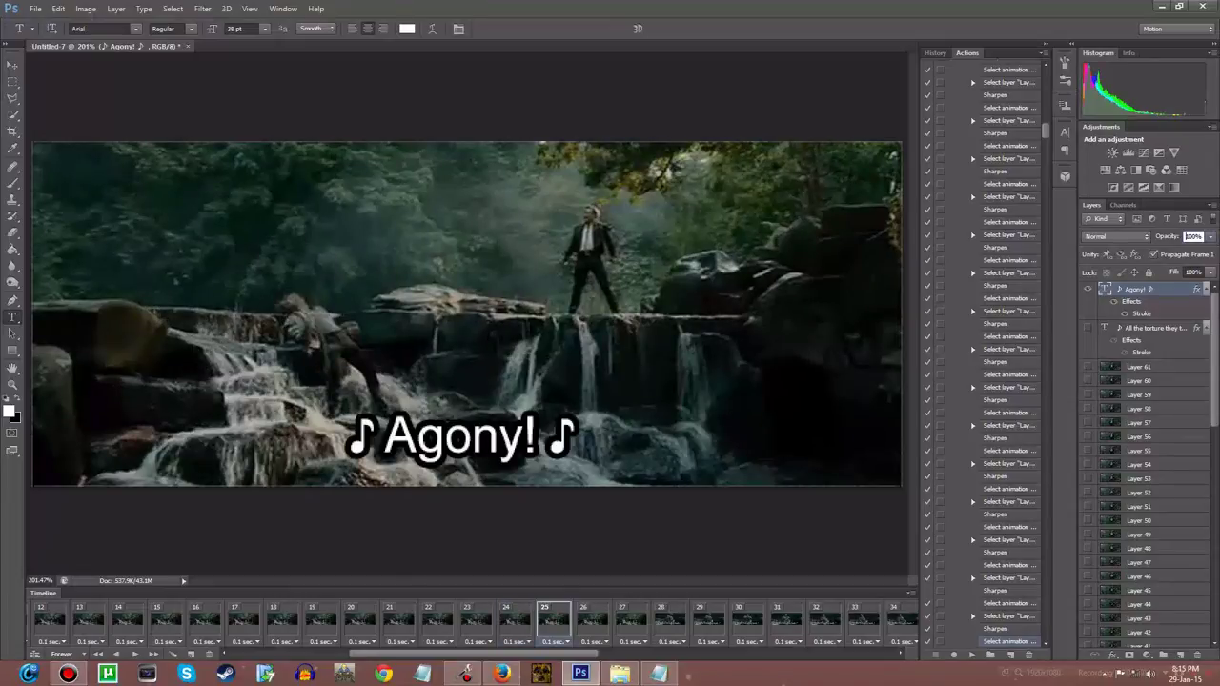
text(25)
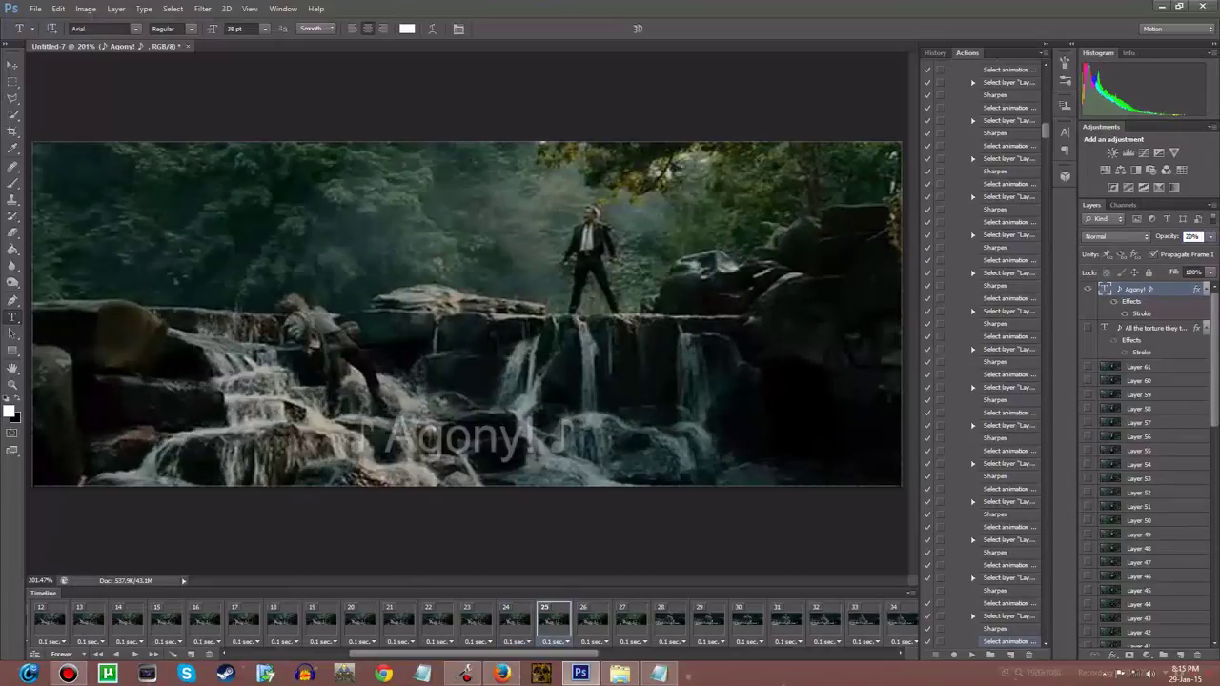
click(153, 654)
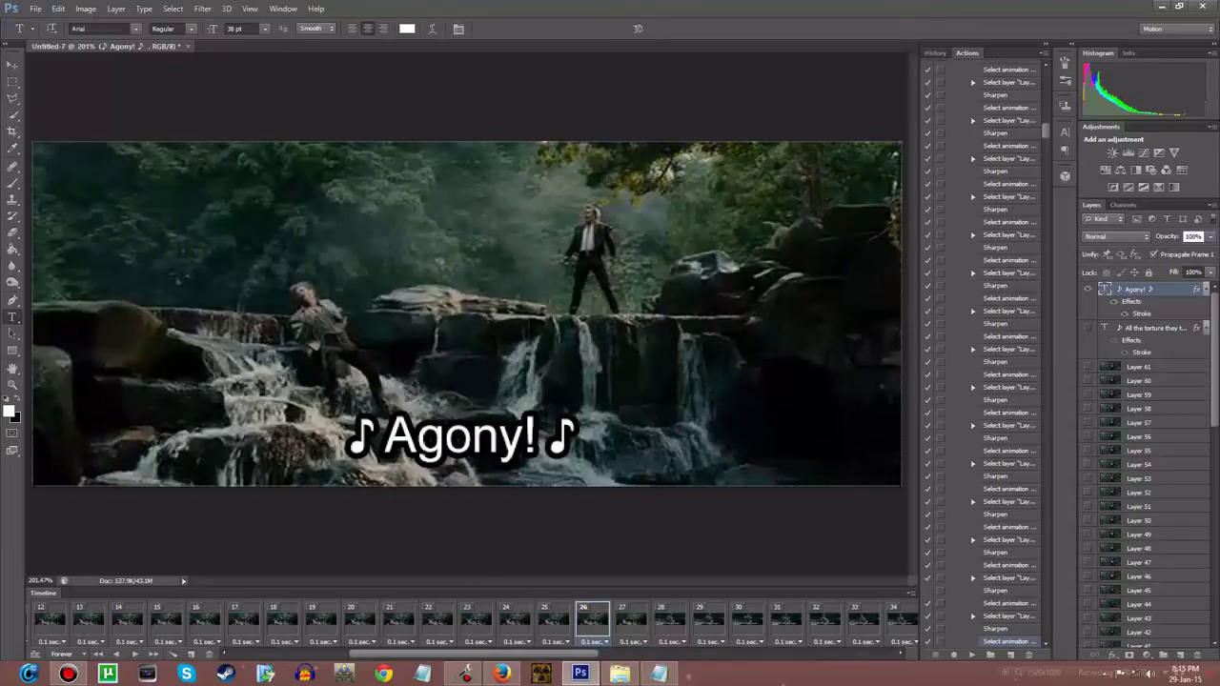
text(0)
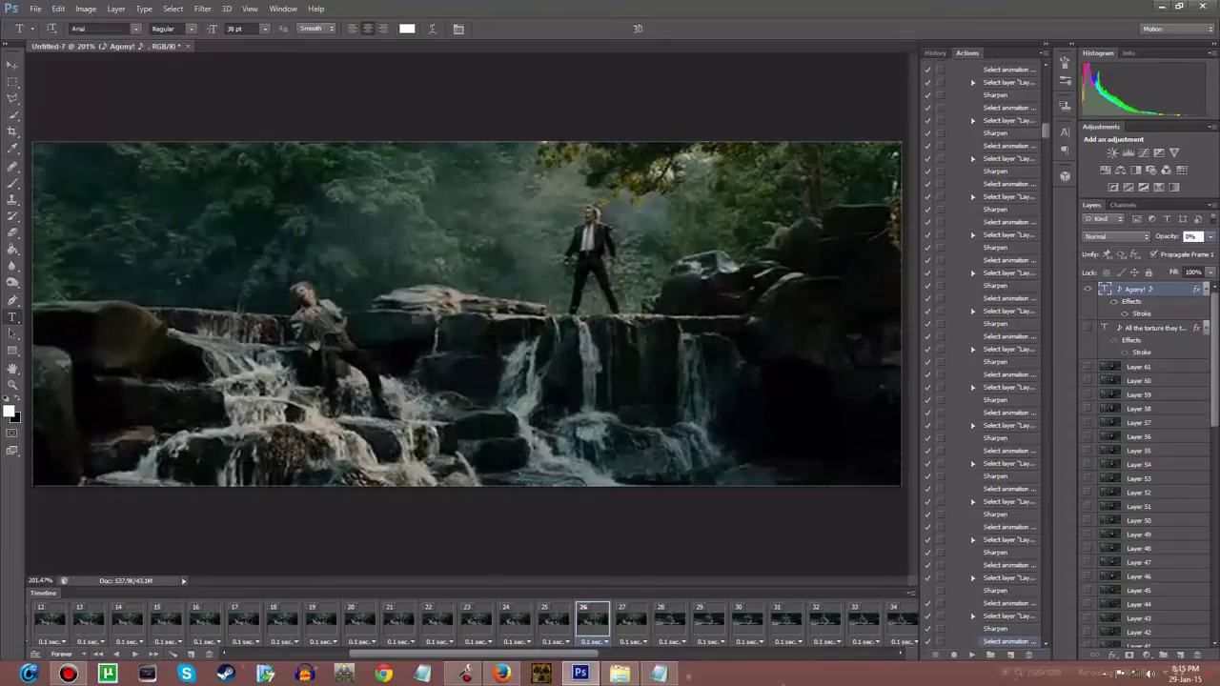
click(153, 654)
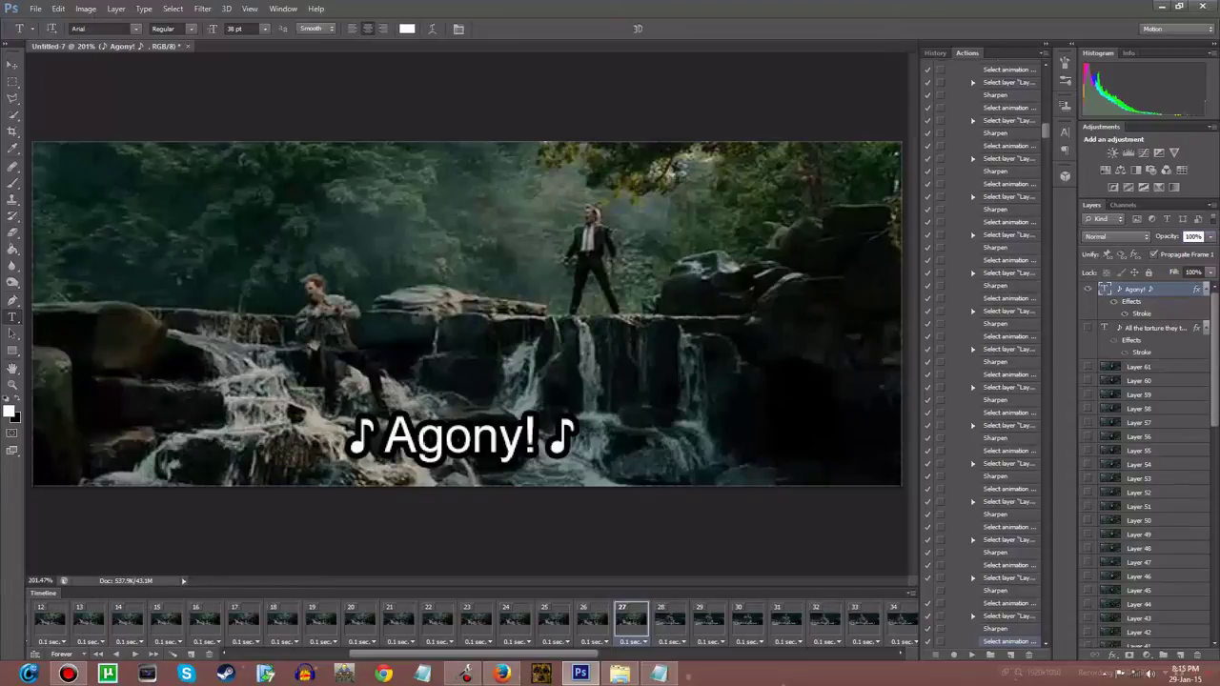
Check frames 27–28 and play the animation to preview the fade
click(153, 654)
click(116, 654)
click(135, 654)
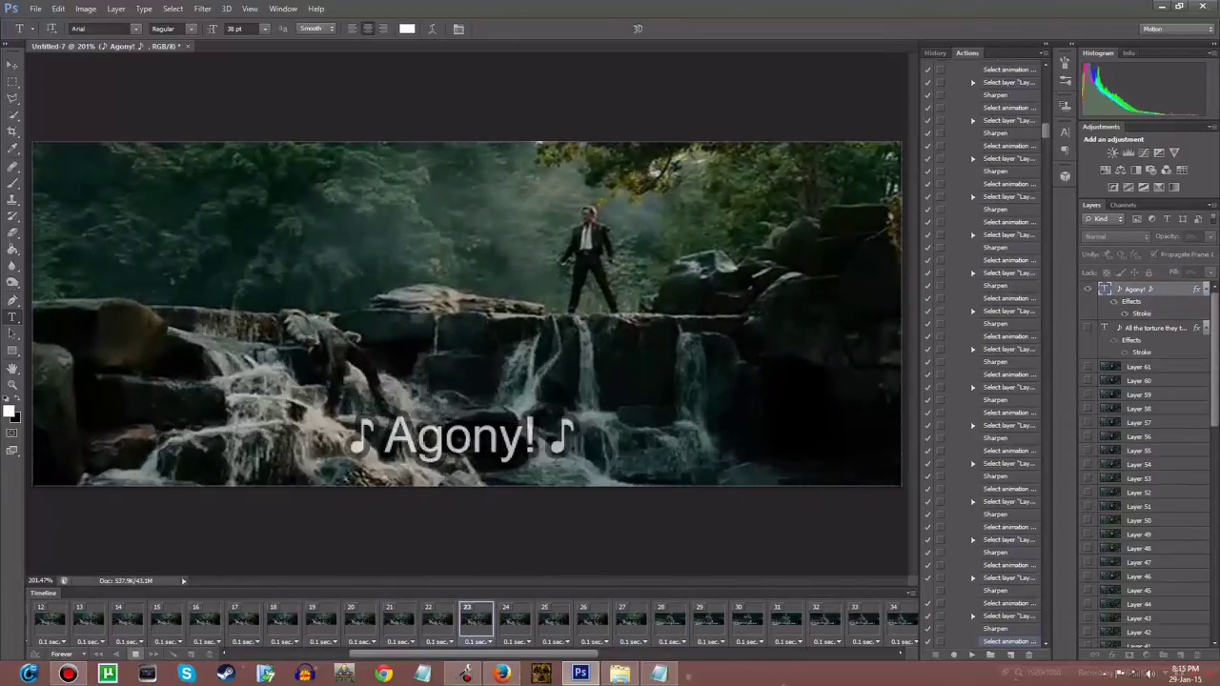
click(135, 654)
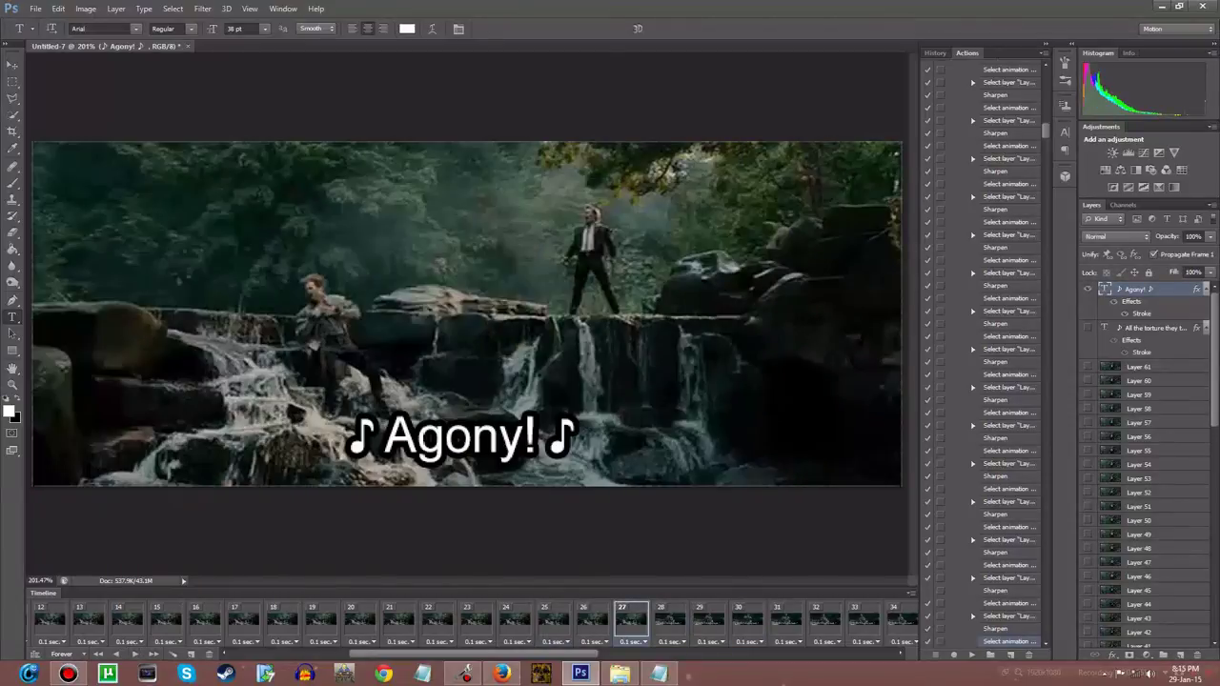
click(1193, 236)
Set Agony! opacity to 0% on frame 27 and move to frame 28
text(0)
key(Return)
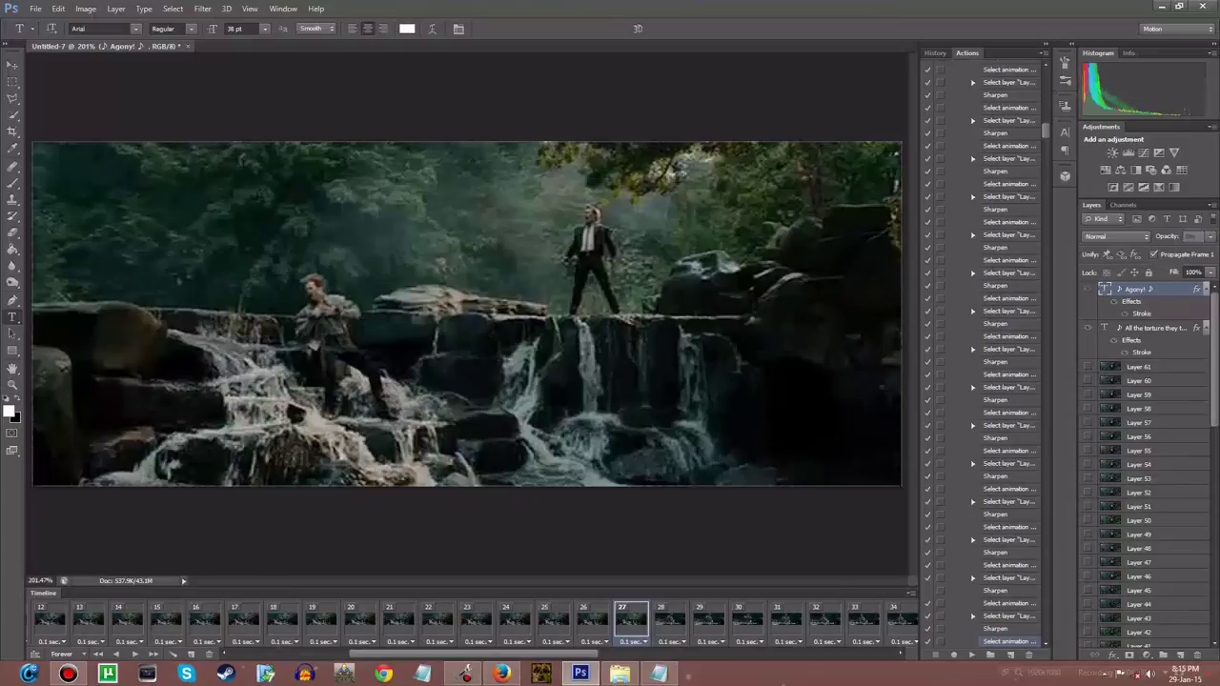
click(135, 654)
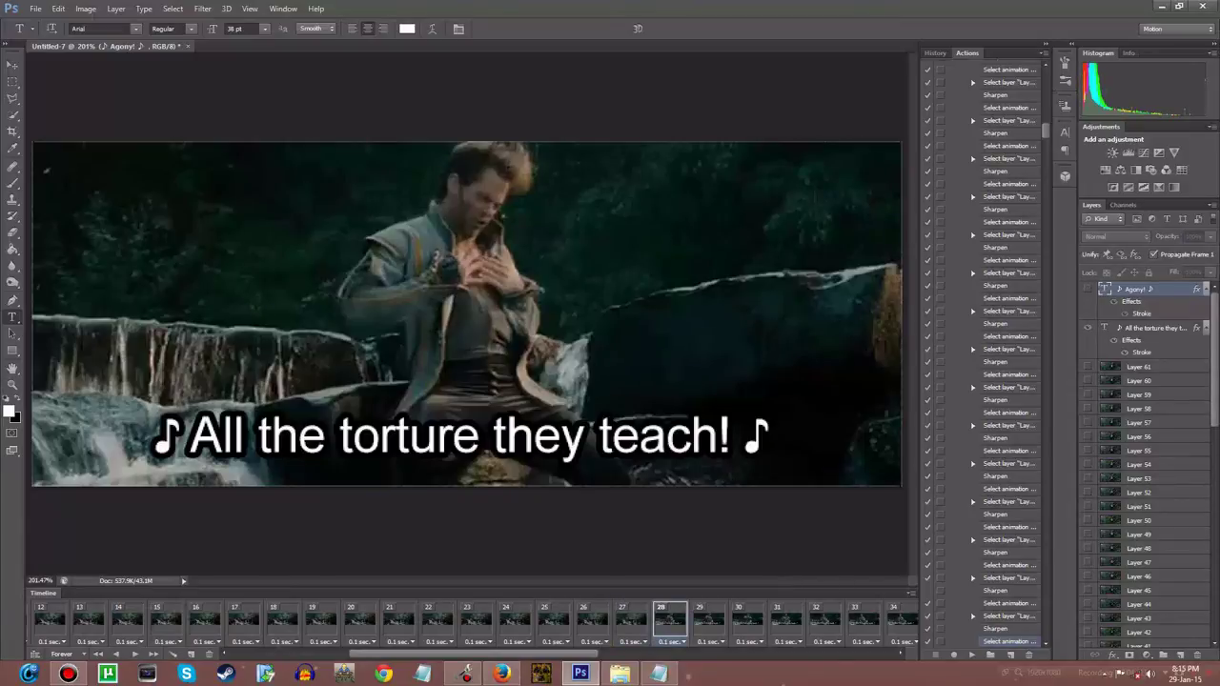
Raise the torture line layer's opacity frame by frame across frames 28–31
key(alt+bracketleft)
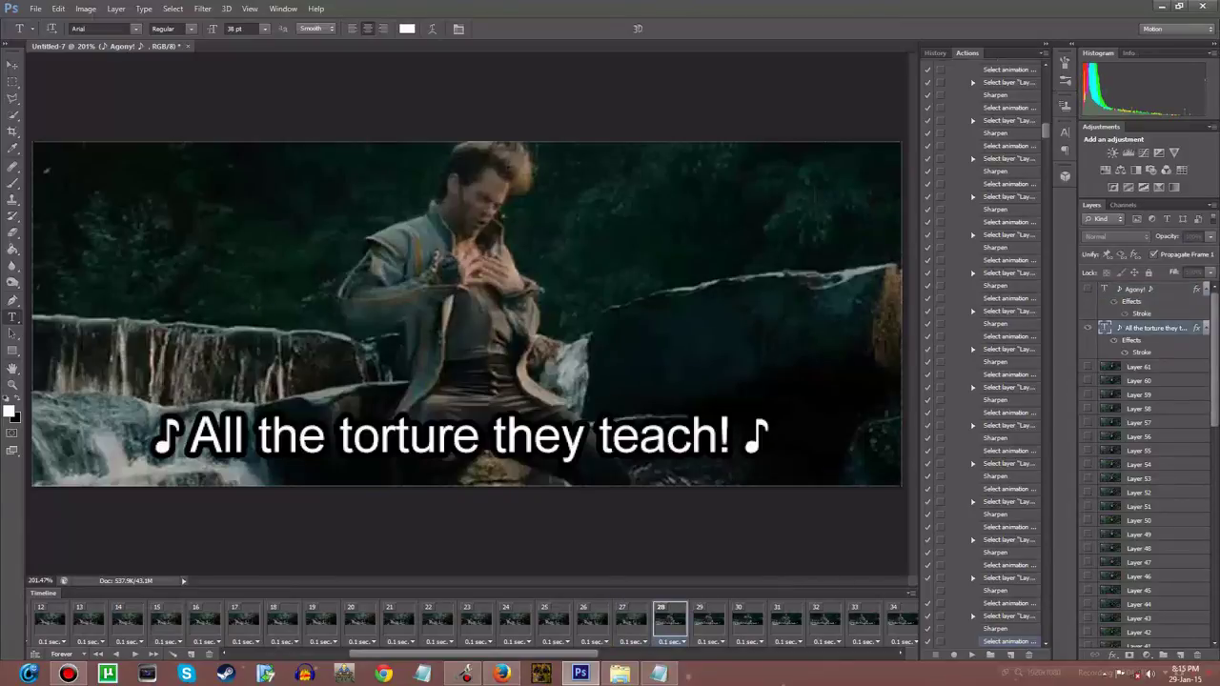
click(1193, 236)
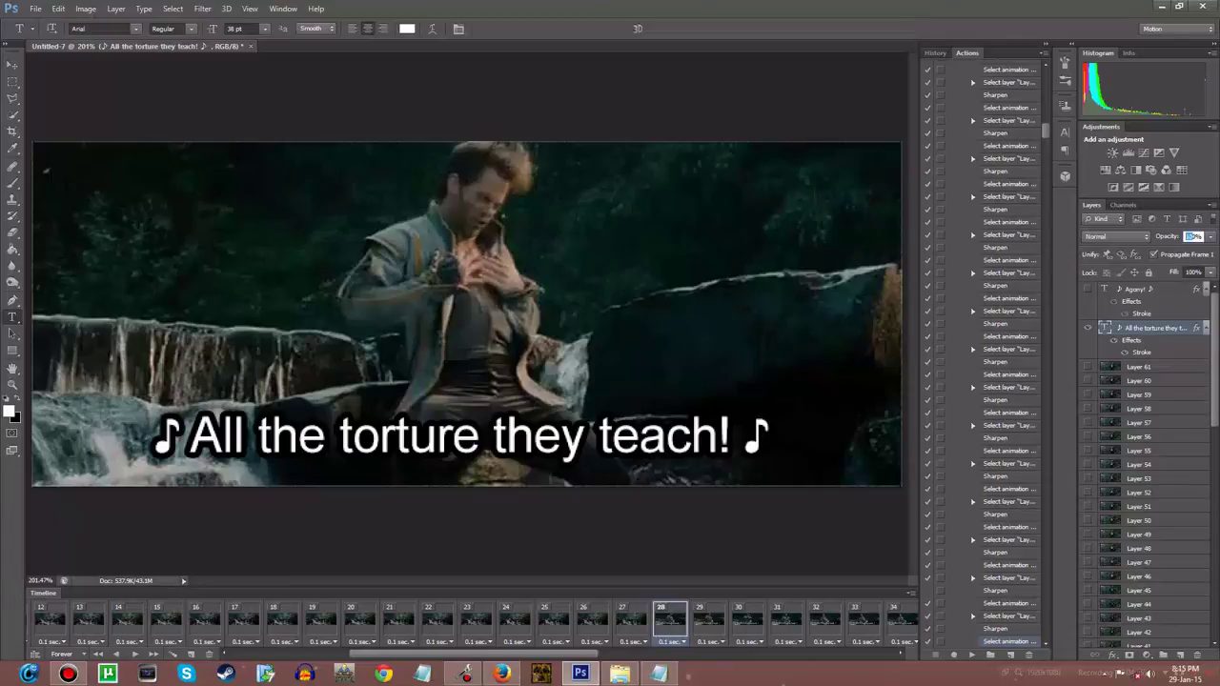
key(F2)
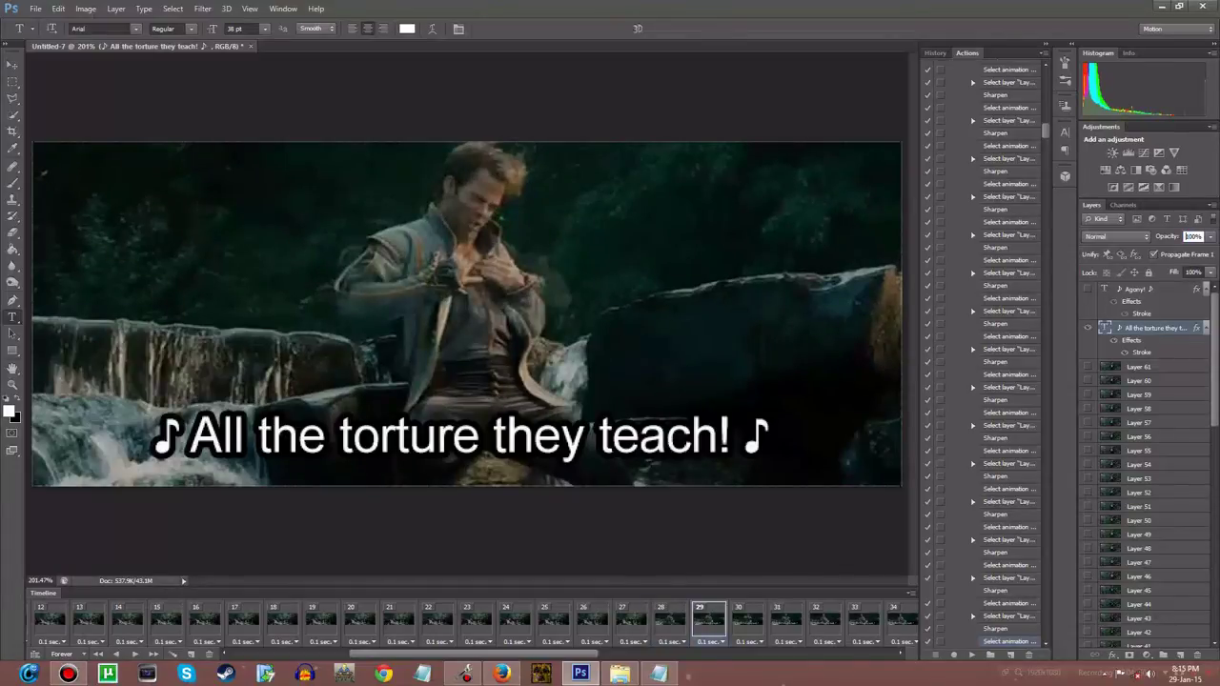
key(F2)
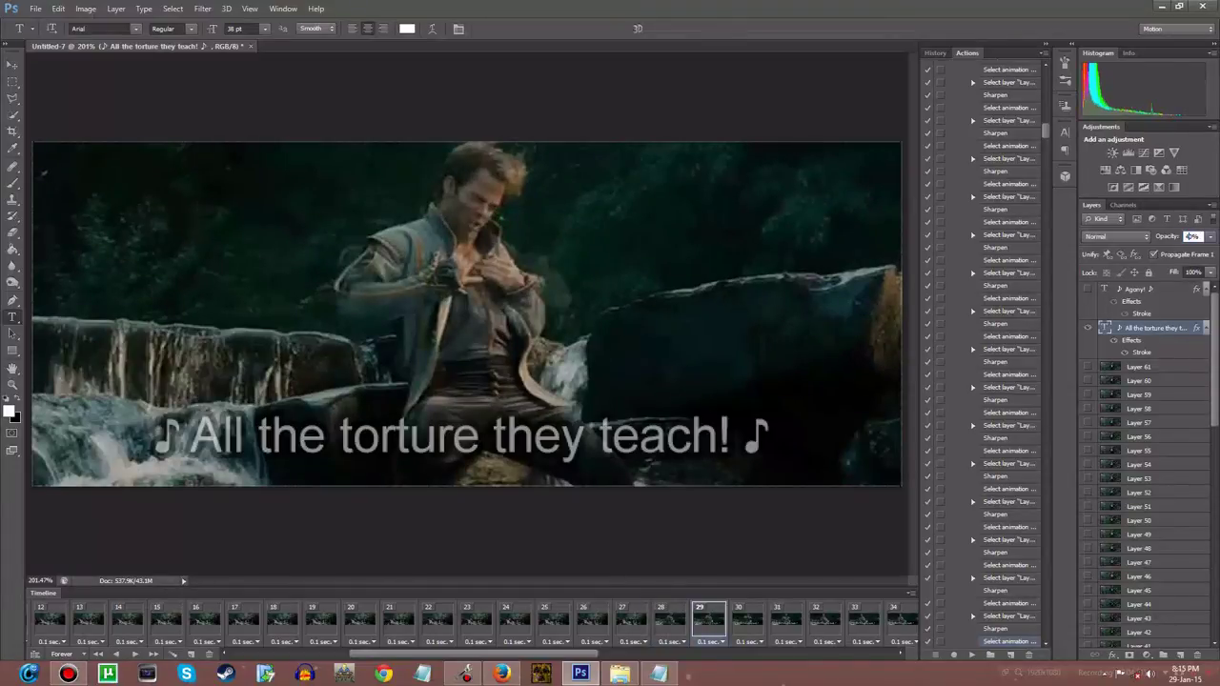
key(F2)
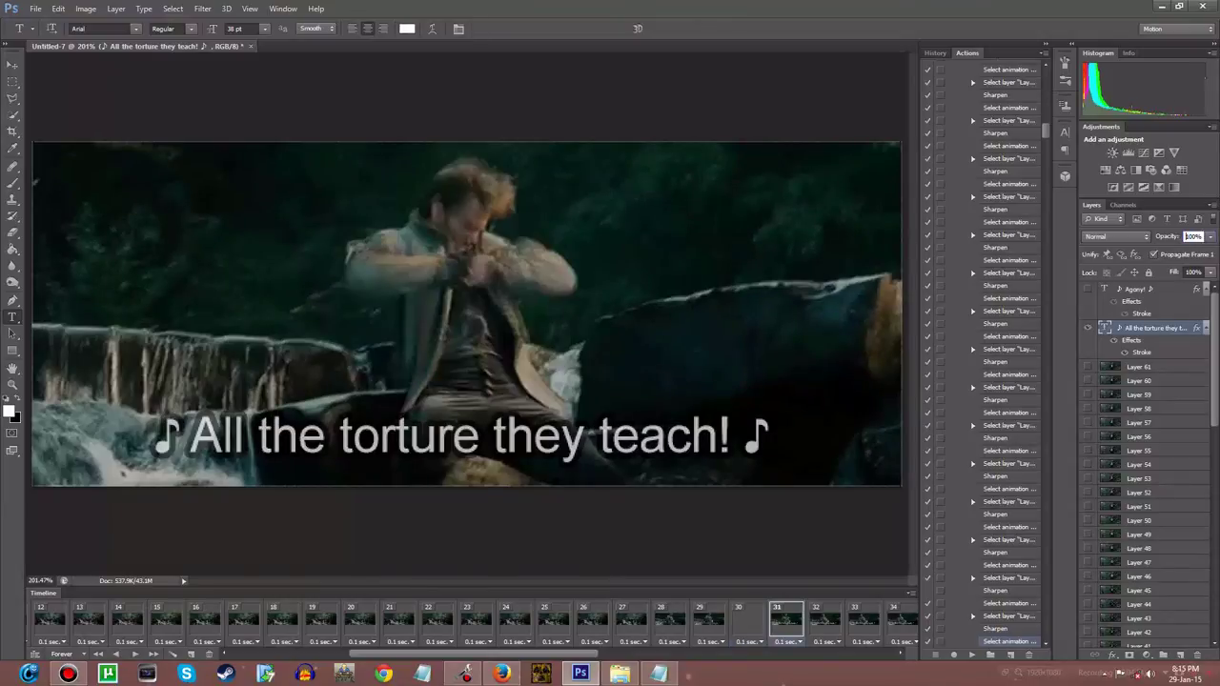
key(F2)
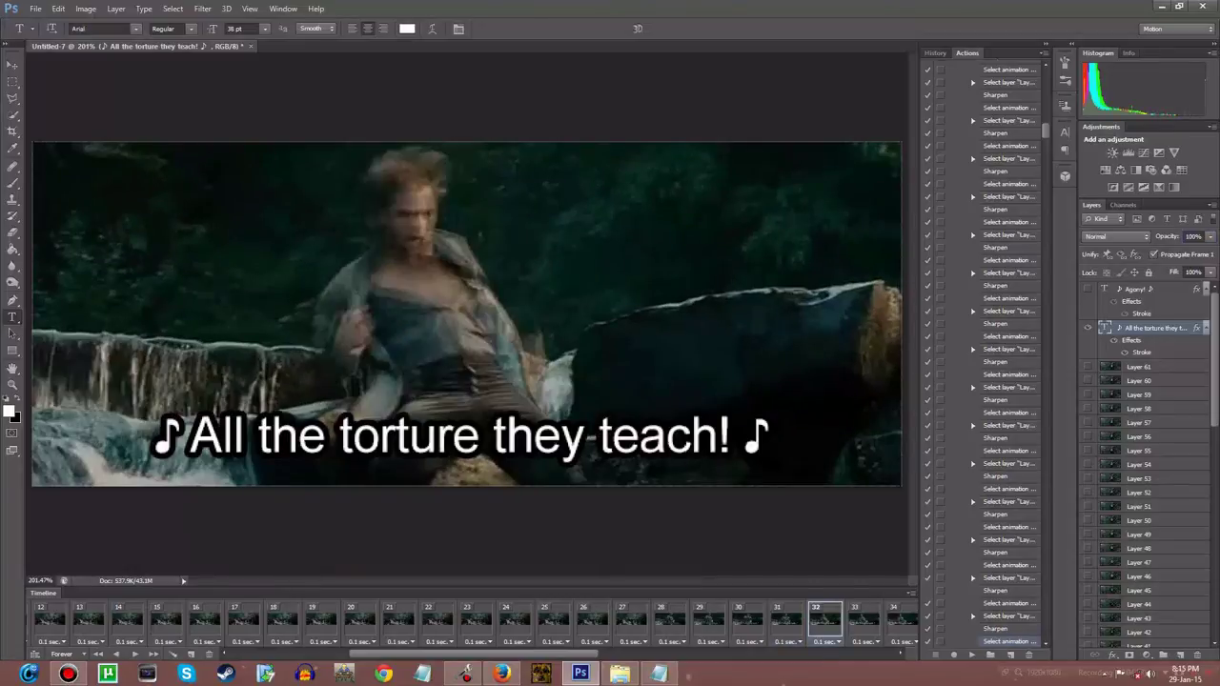
click(376, 530)
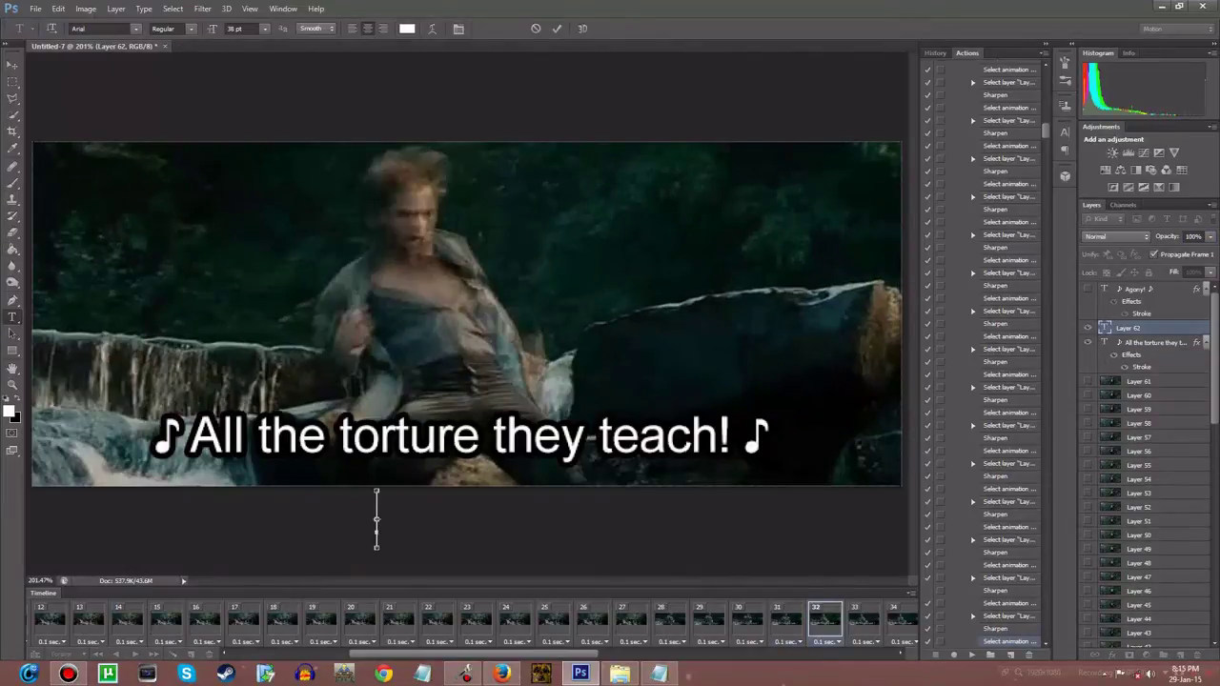
Export the animation through Save for Web as a GIF named 'agony'
key(ctrl+alt+shift+s)
key(Return)
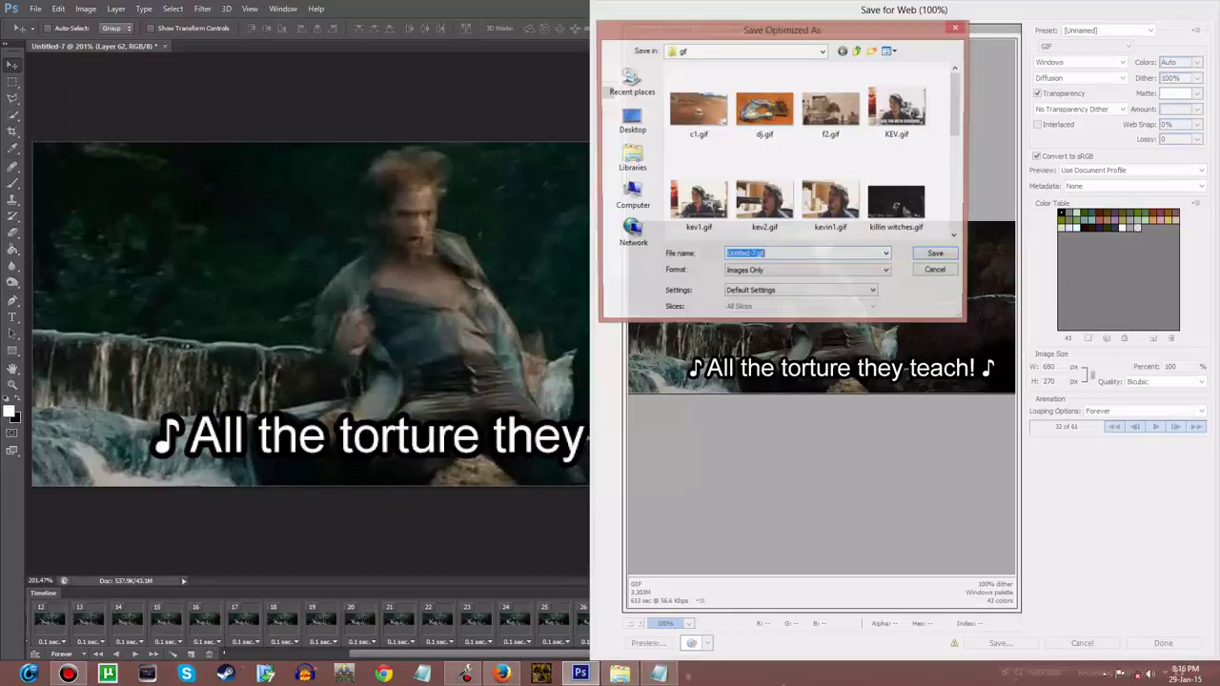
text(agony)
key(Return)
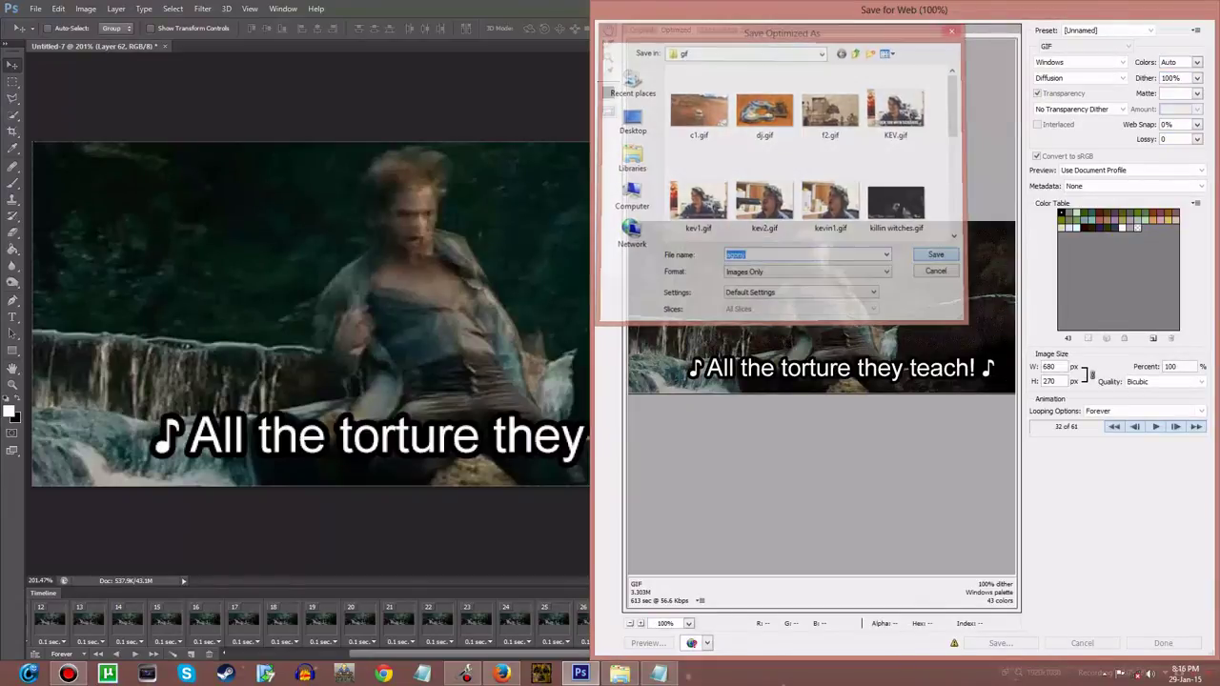